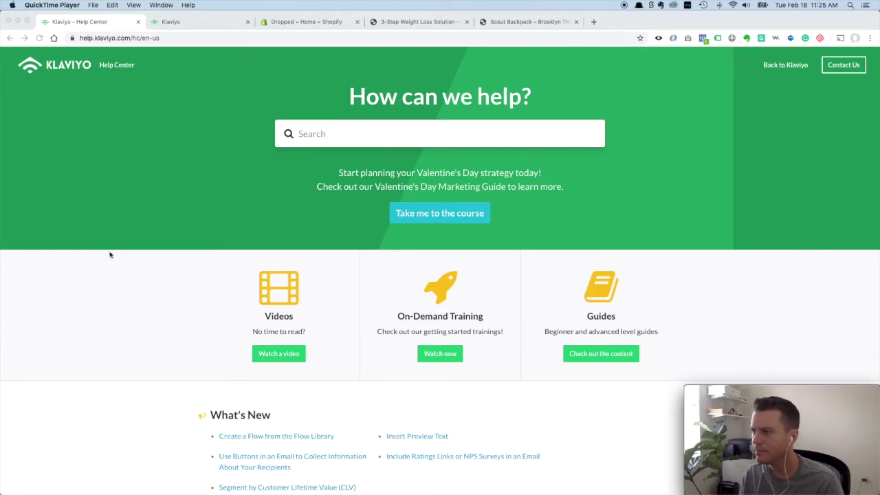
# - Search the Klaviyo Help Center for "added to cart" and open the article on creating a custom "Added to Cart" event for Shopify
pyautogui.click(134, 281)
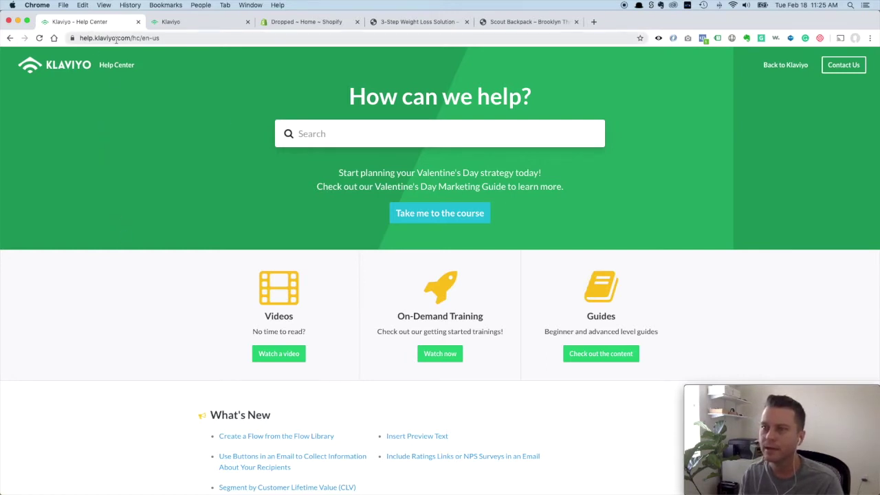
pyautogui.click(340, 133)
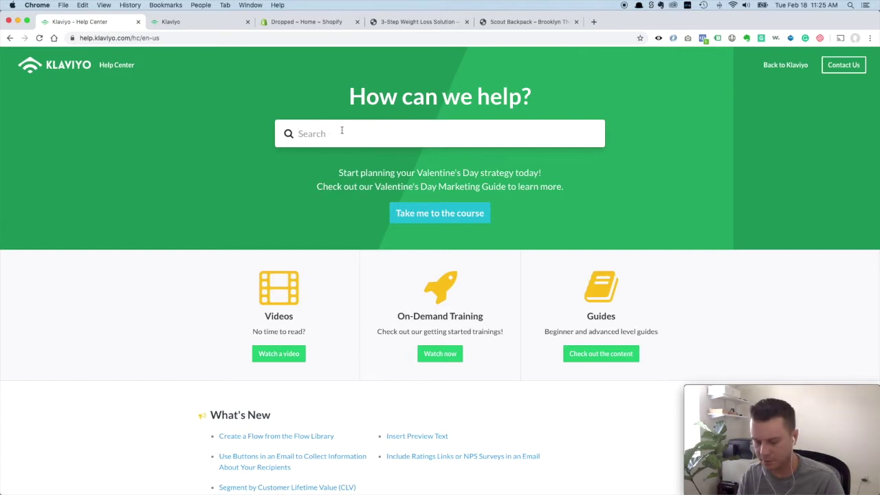
pyautogui.write('added to cart')
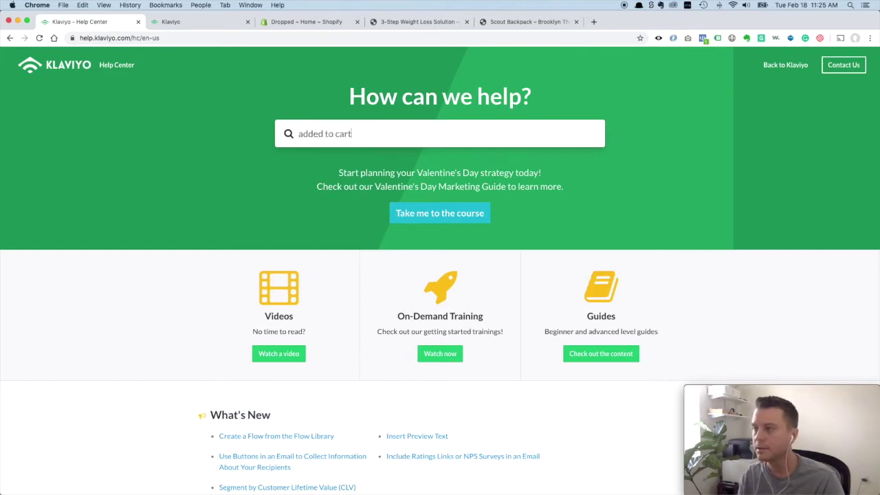
pyautogui.press('Return')
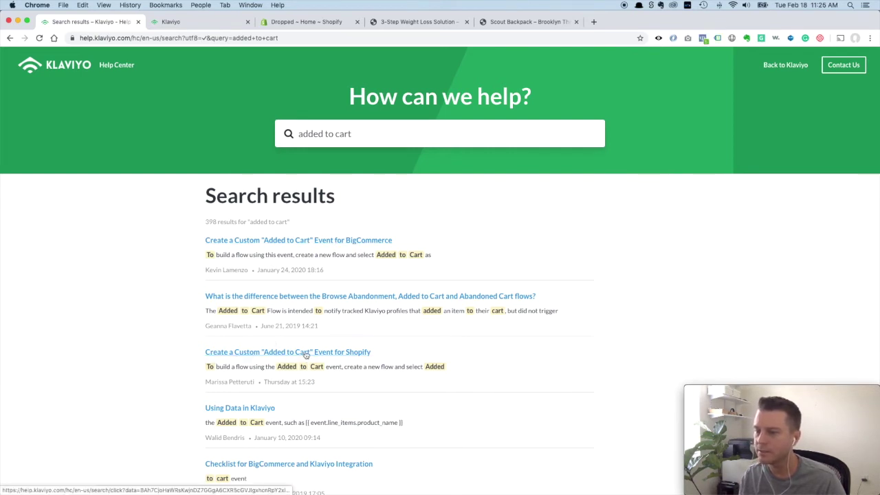
pyautogui.click(334, 356)
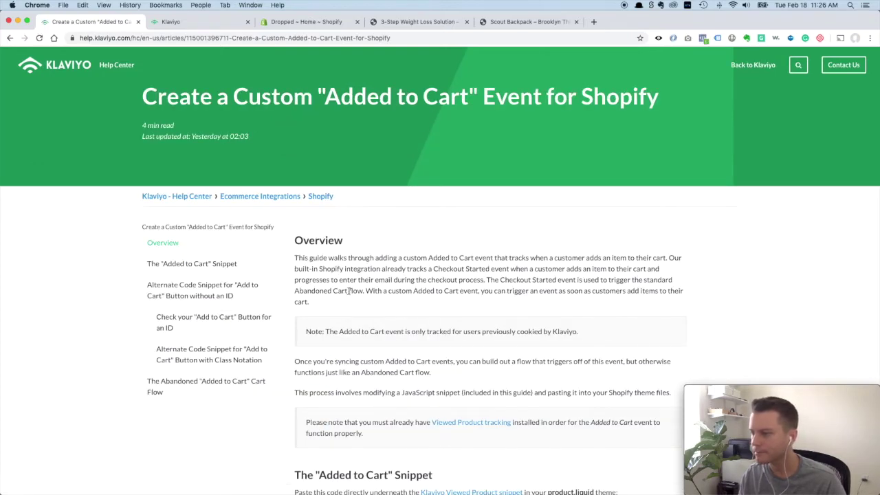
# - Read the article's Viewed Product tracking prerequisite and examine the default "Added to Cart" snippet, including its click listener and getElementById call
pyautogui.scroll(-4, 329, 252)
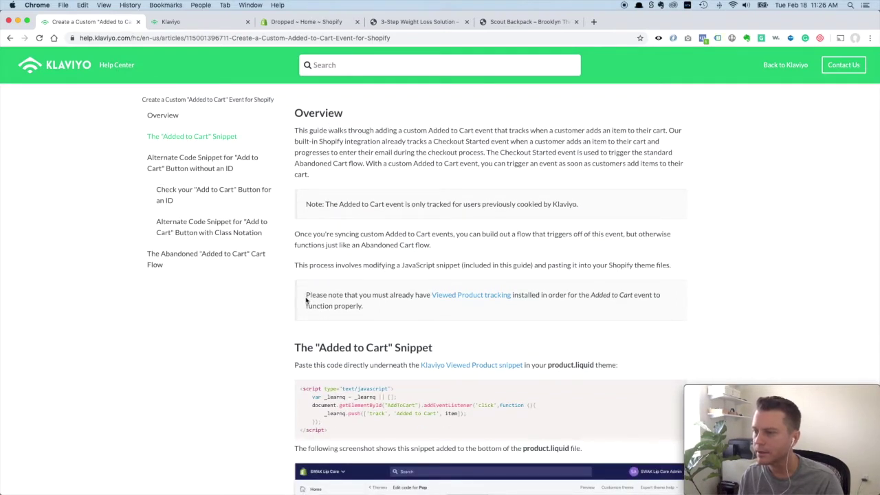
pyautogui.moveTo(305, 299); pyautogui.dragTo(348, 297)
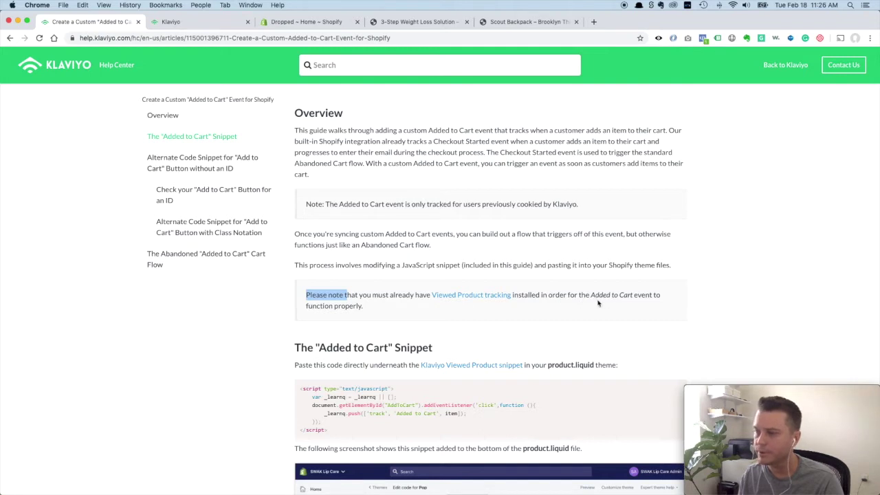
pyautogui.click(382, 312)
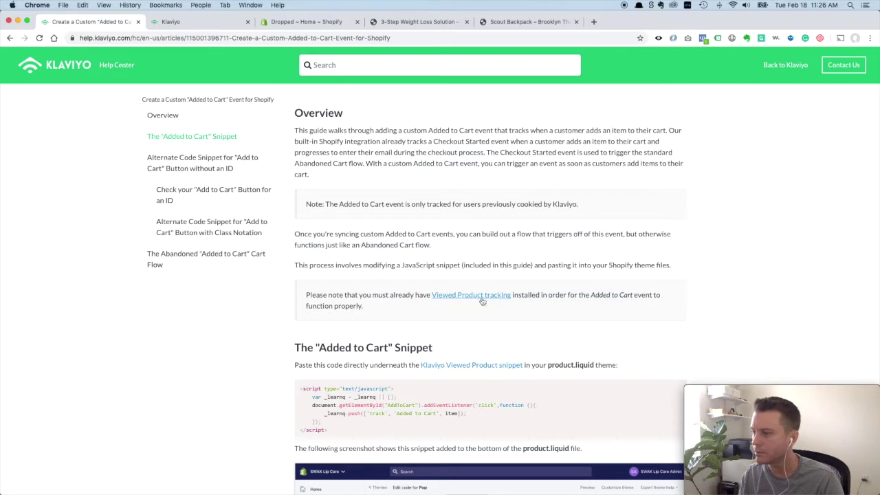
pyautogui.scroll(-3, 310, 307)
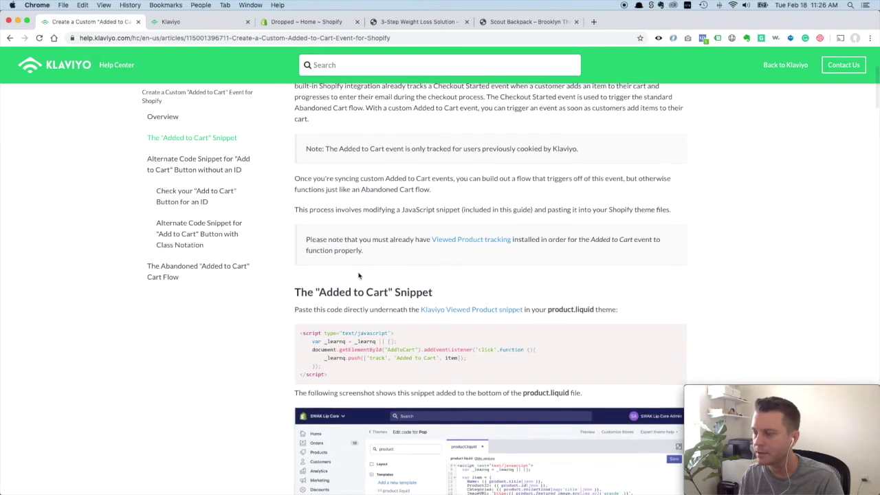
pyautogui.scroll(-3, 357, 275)
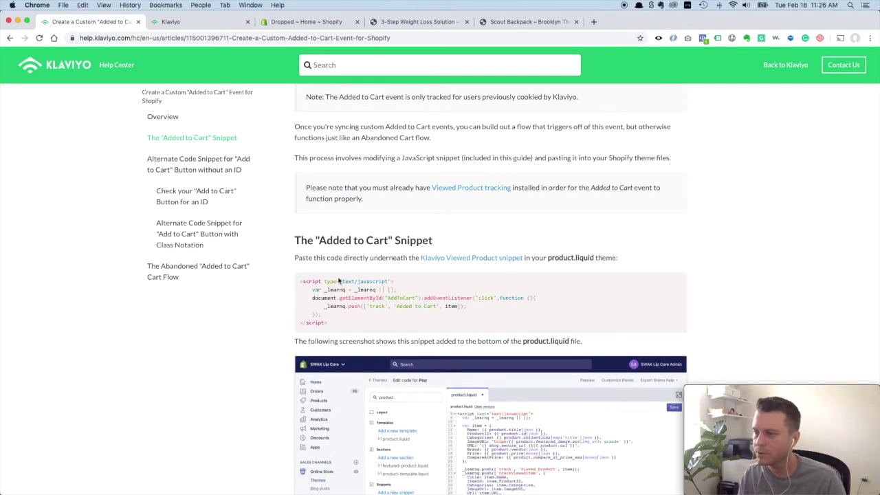
pyautogui.moveTo(301, 281); pyautogui.dragTo(334, 318)
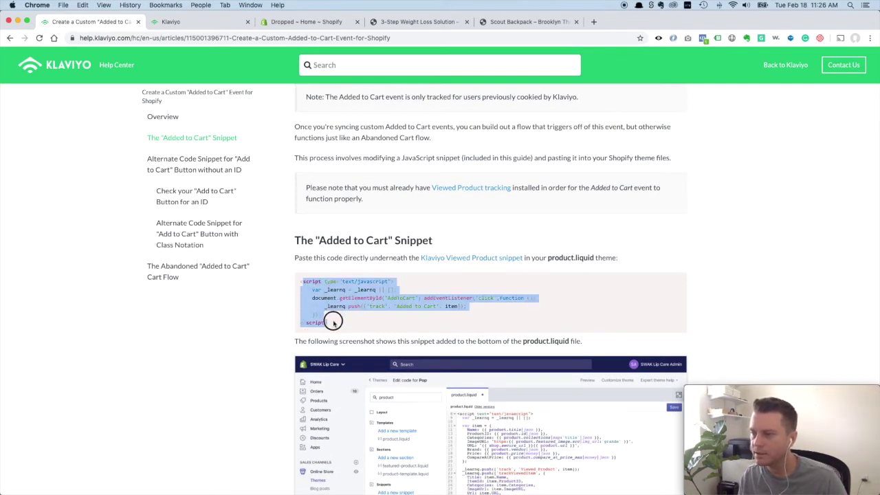
pyautogui.click(340, 323)
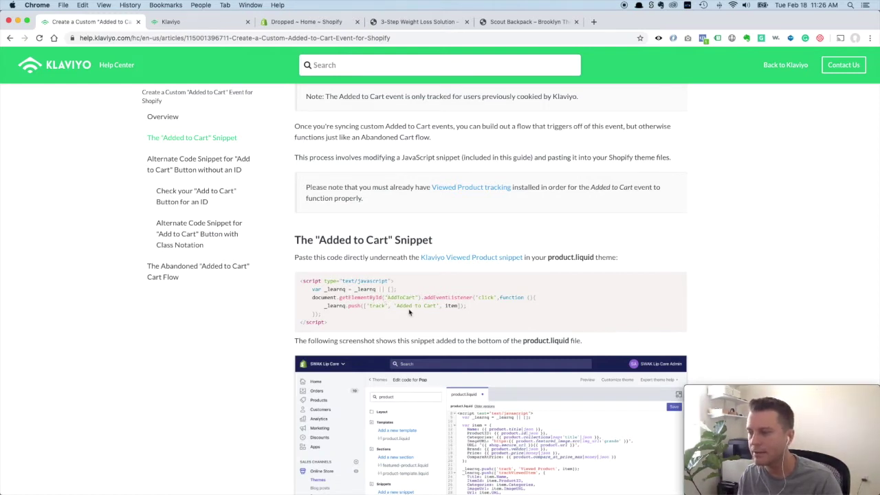
pyautogui.doubleClick(486, 297)
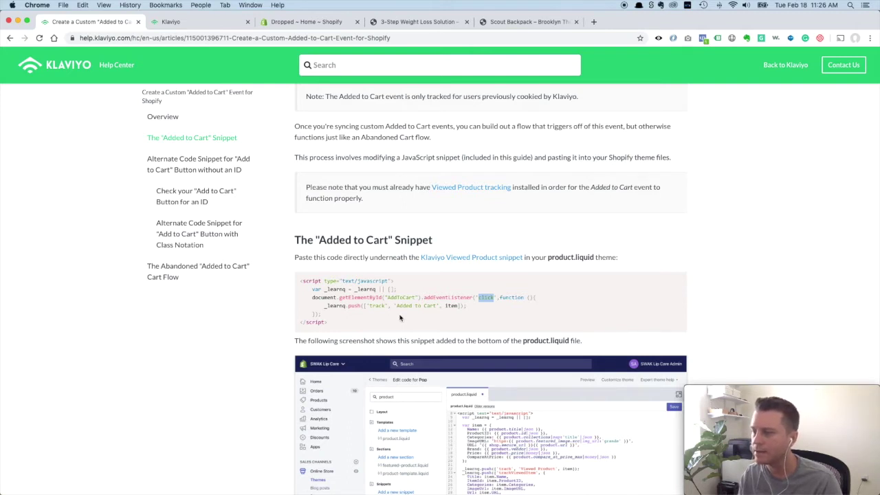
pyautogui.scroll(-2, 347, 272)
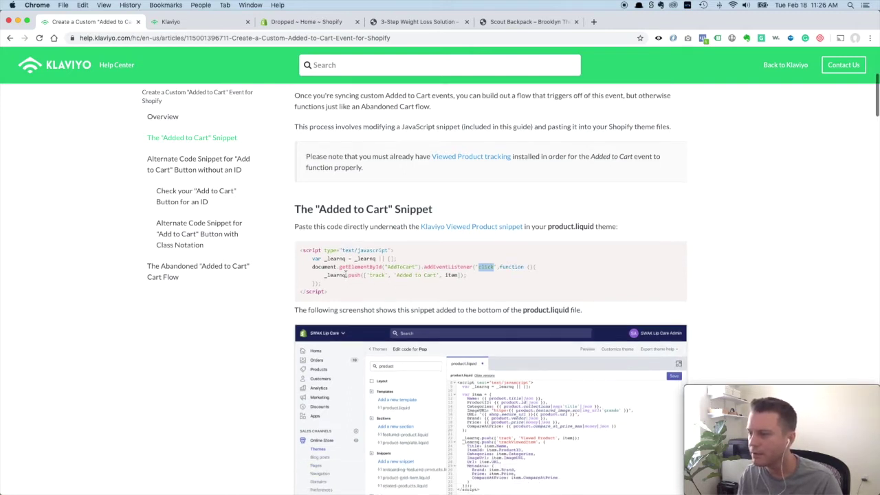
pyautogui.moveTo(330, 250); pyautogui.dragTo(381, 267)
pyautogui.click(344, 275)
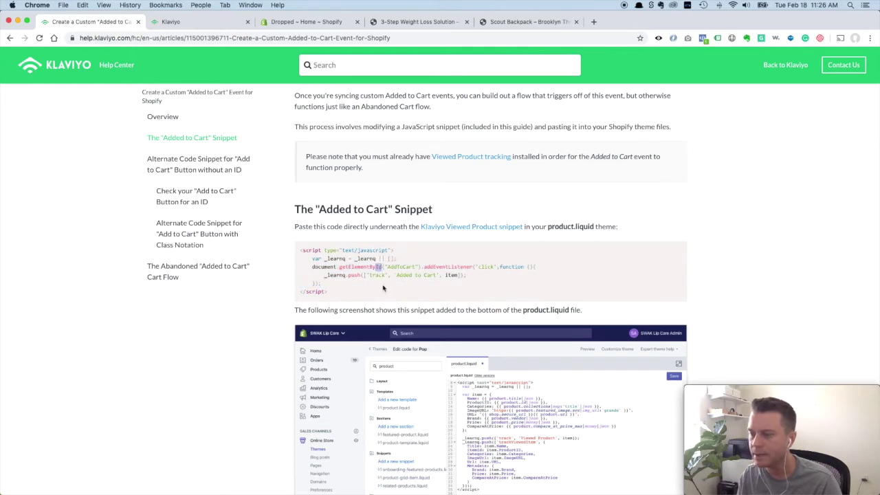
# - Review the article's instructions for checking the button ID and its alternate snippet for buttons with class notation
pyautogui.scroll(-5, 338, 298)
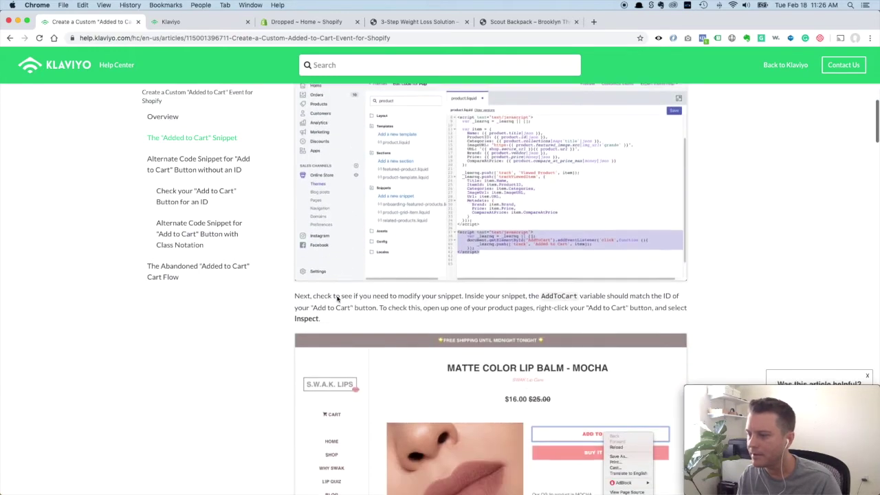
pyautogui.scroll(-10, 337, 298)
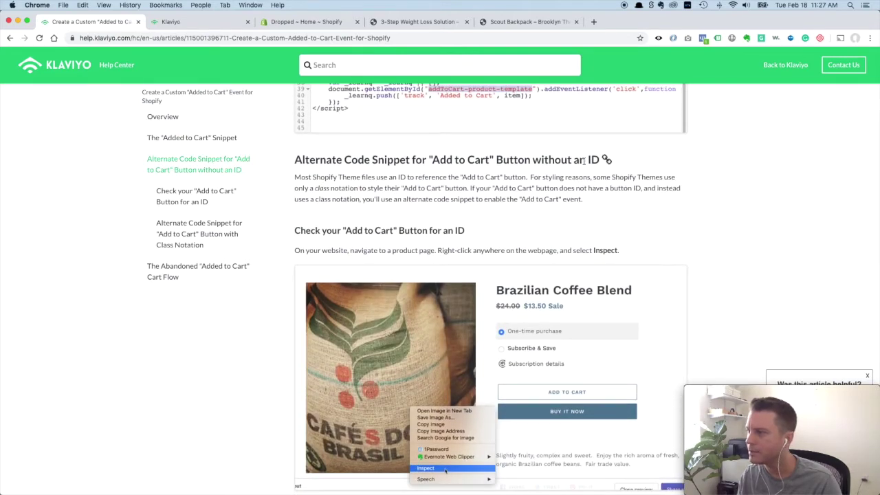
pyautogui.scroll(-4, 349, 234)
pyautogui.scroll(-6, 349, 234)
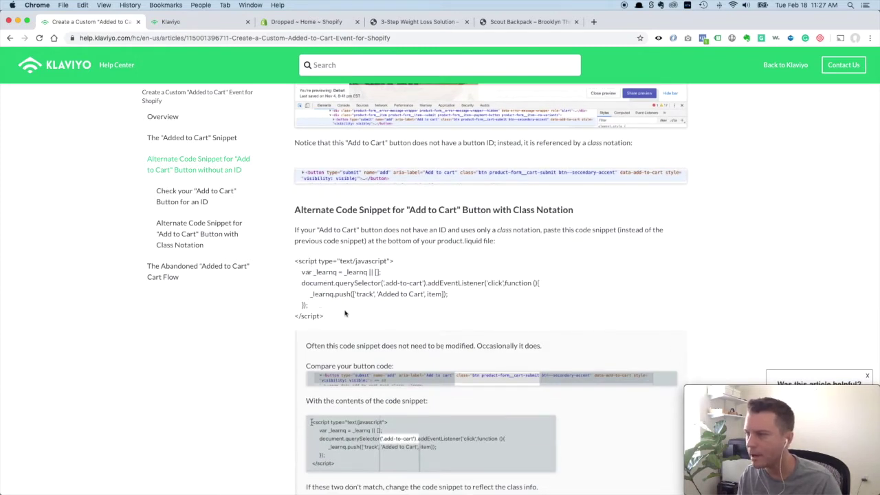
pyautogui.scroll(3, 345, 314)
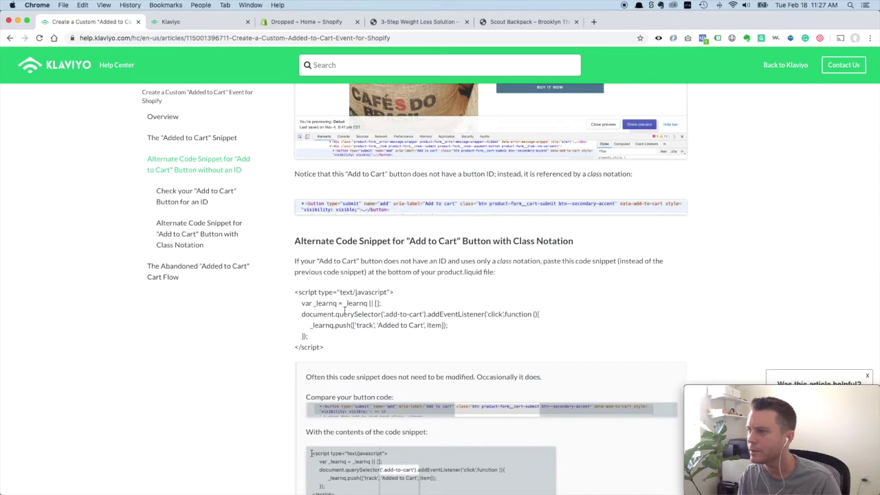
pyautogui.scroll(15, 345, 313)
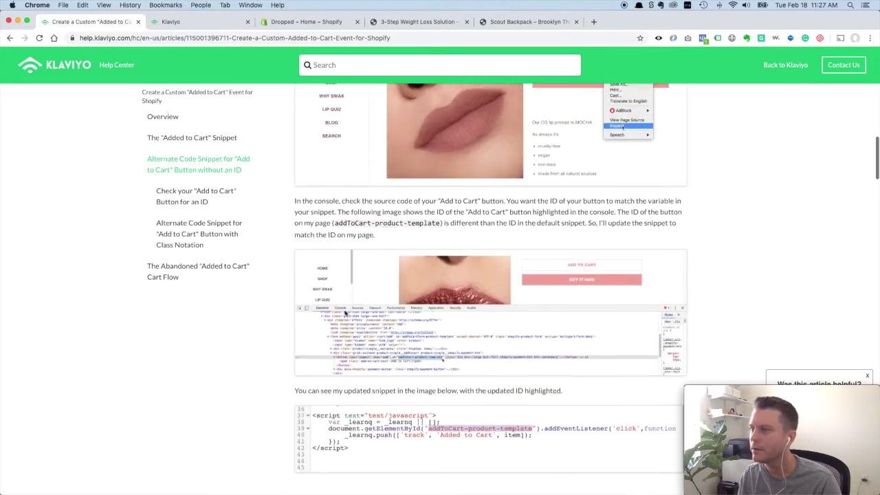
pyautogui.scroll(10, 345, 313)
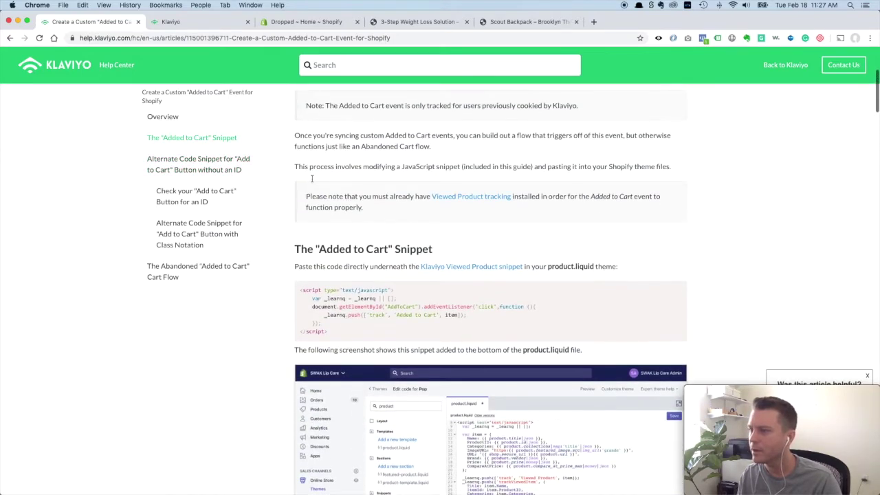
# - Inspect the Add to Cart button's code on the 3-Step Weight Loss Solution page and compare it with the article's default snippet
pyautogui.click(406, 21)
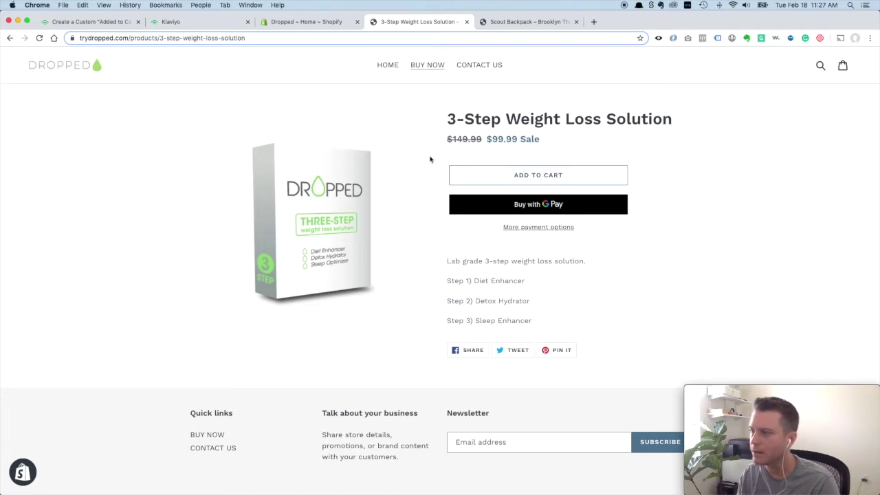
pyautogui.rightClick(477, 176)
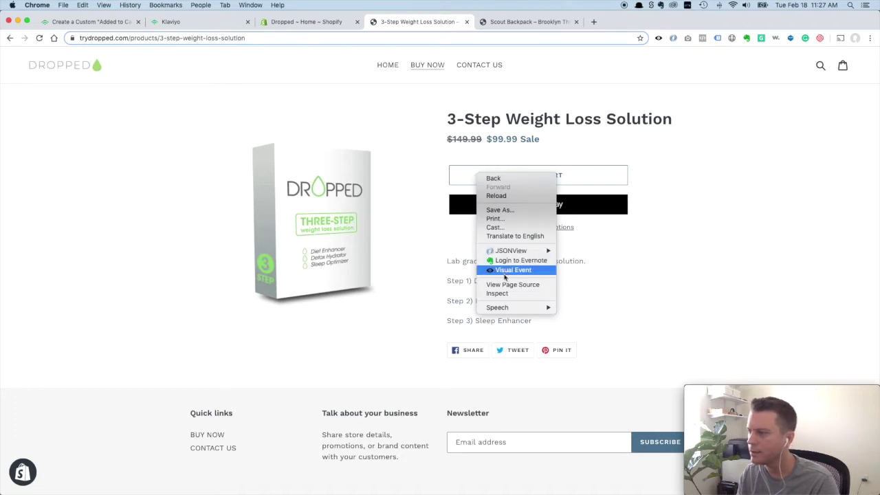
pyautogui.click(500, 295)
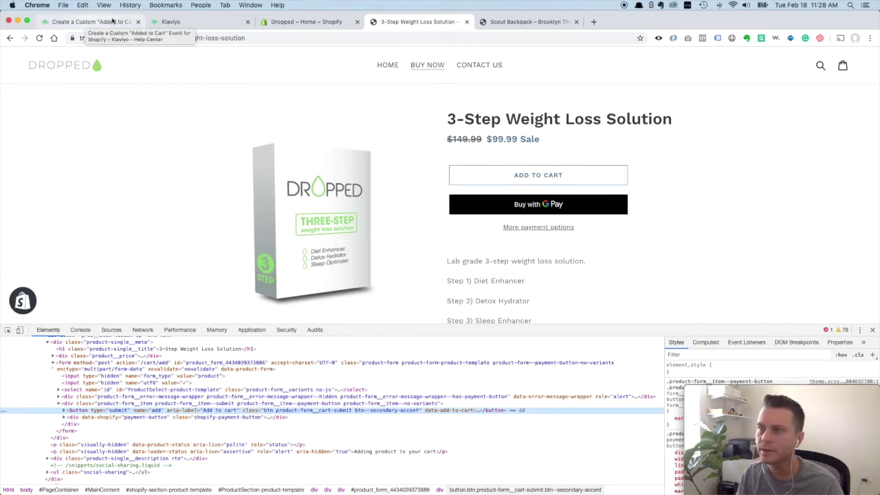
pyautogui.click(89, 22)
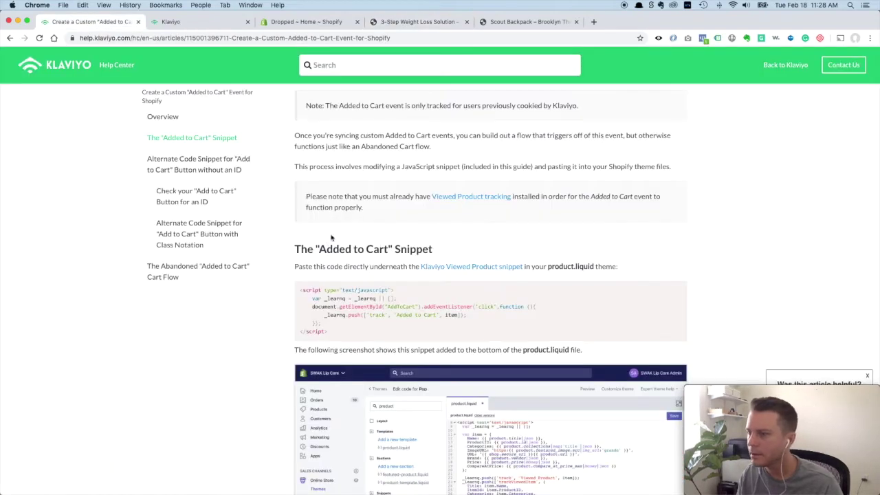
pyautogui.click(417, 22)
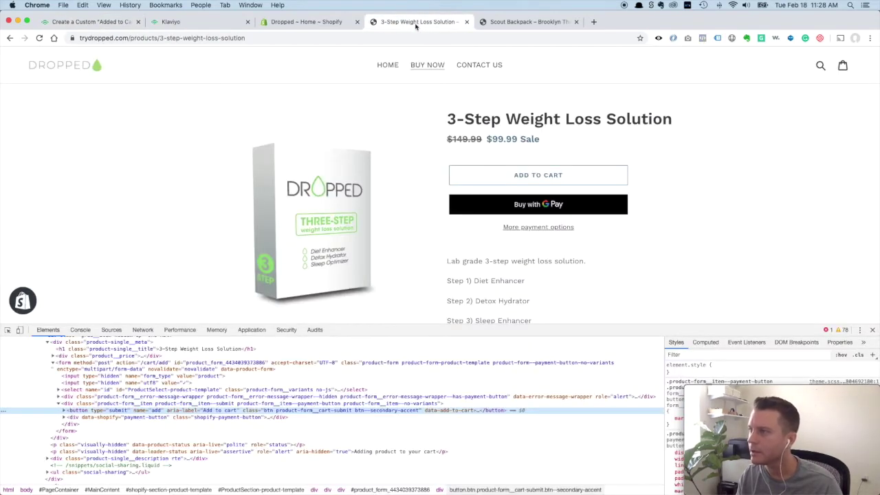
# - Inspect the Add to Cart button's code on the Scout Backpack product page to check for an ID
pyautogui.click(528, 22)
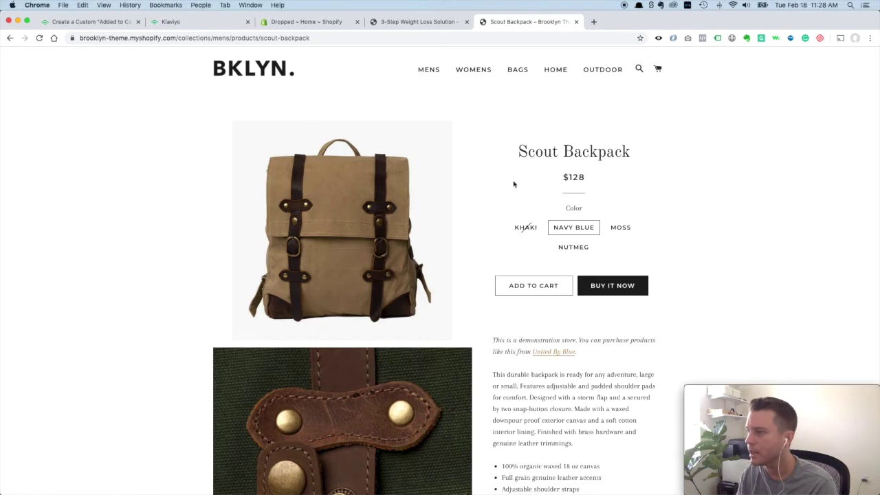
pyautogui.rightClick(502, 284)
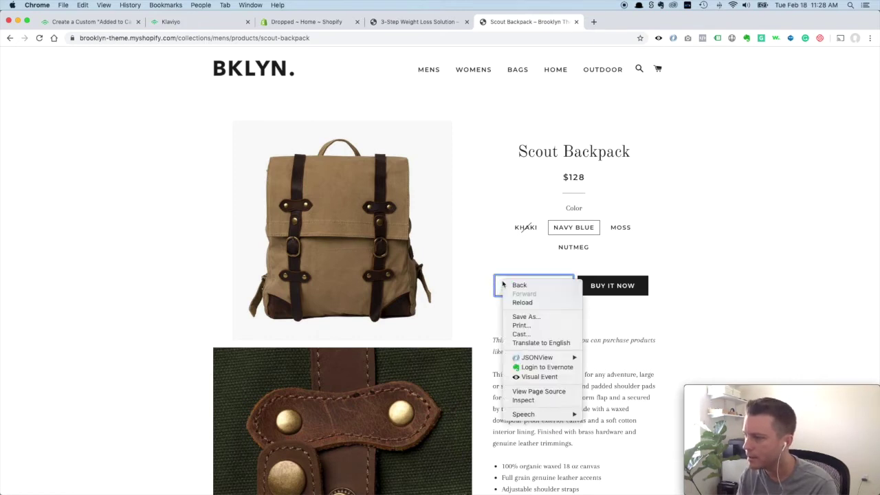
pyautogui.click(527, 399)
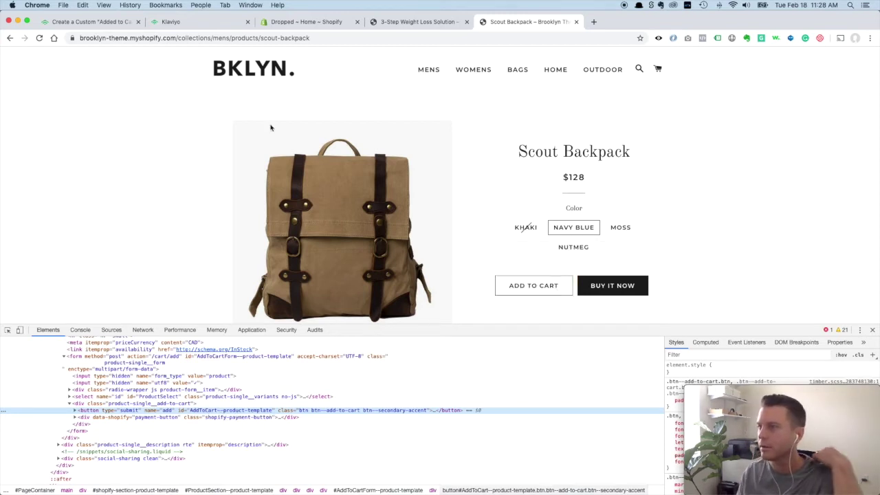
# - Return to the Klaviyo article and compare the default ID-based snippet with the alternate snippet for buttons with class notation
pyautogui.click(85, 21)
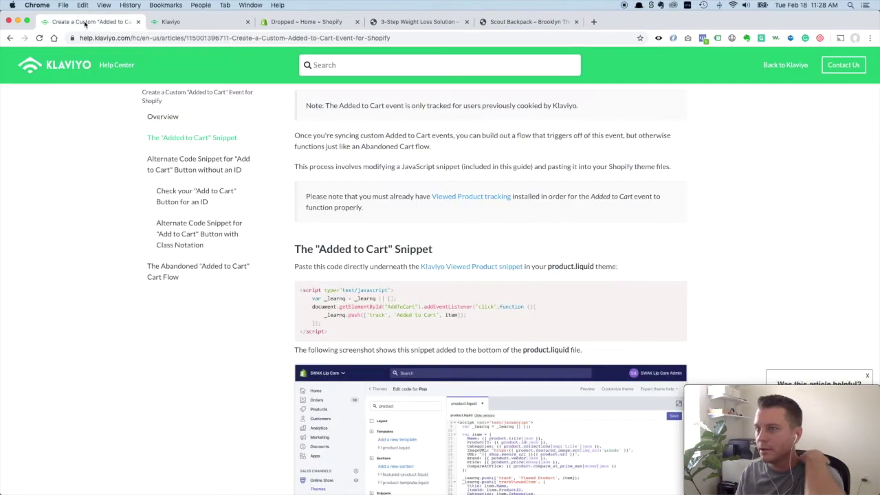
pyautogui.moveTo(303, 289); pyautogui.dragTo(308, 336)
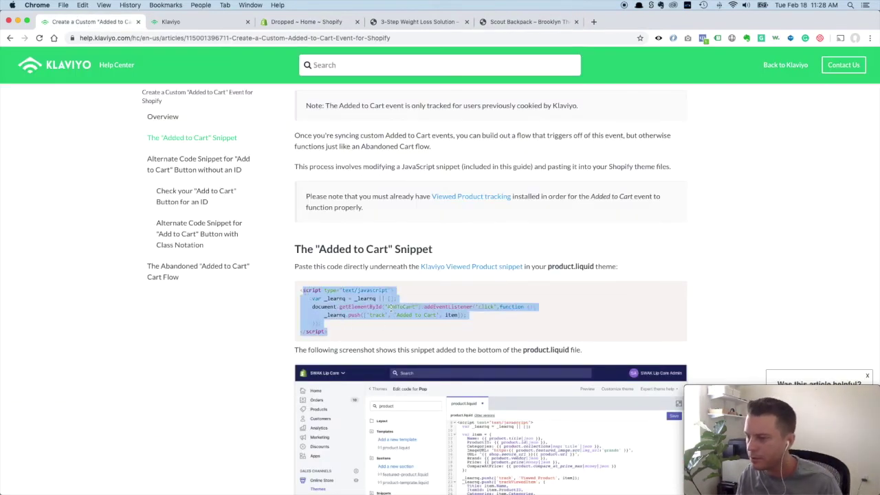
pyautogui.scroll(-2, 351, 334)
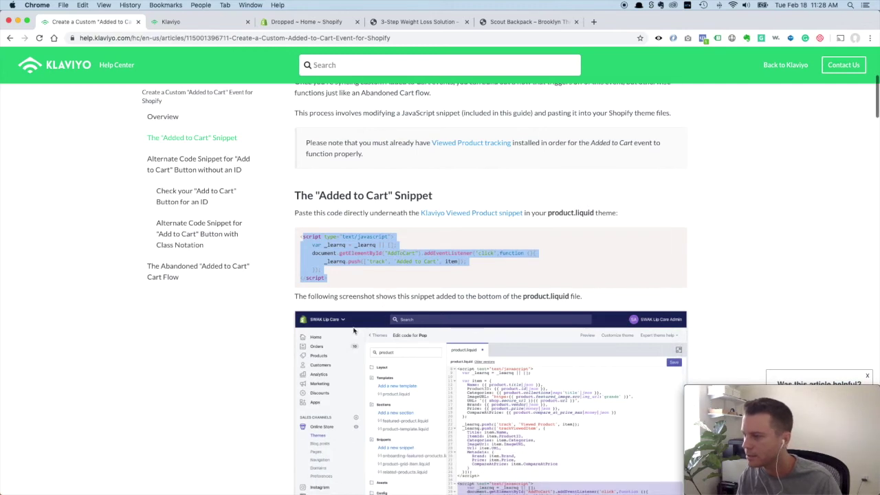
pyautogui.scroll(-3, 314, 326)
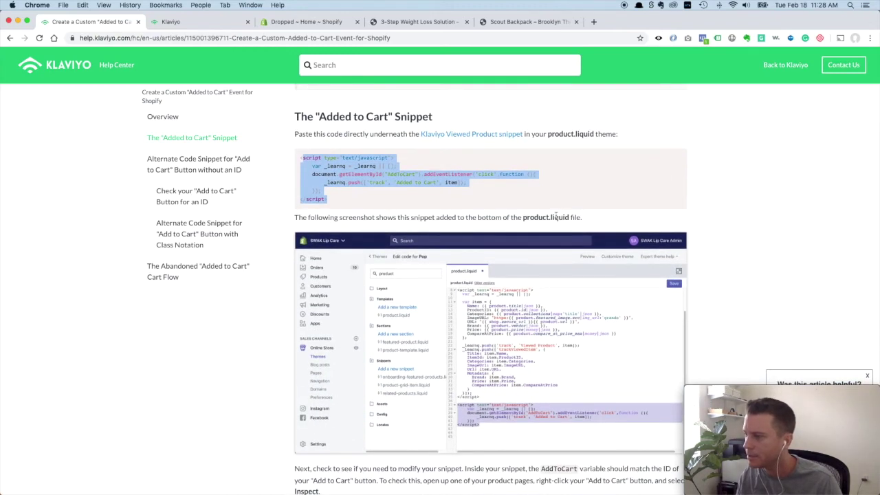
pyautogui.scroll(-5, 343, 301)
pyautogui.scroll(-18, 343, 300)
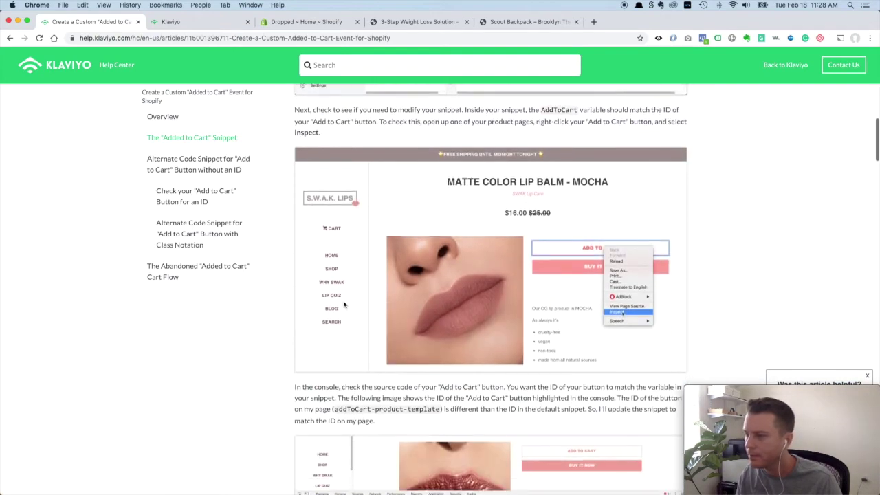
pyautogui.scroll(-20, 342, 302)
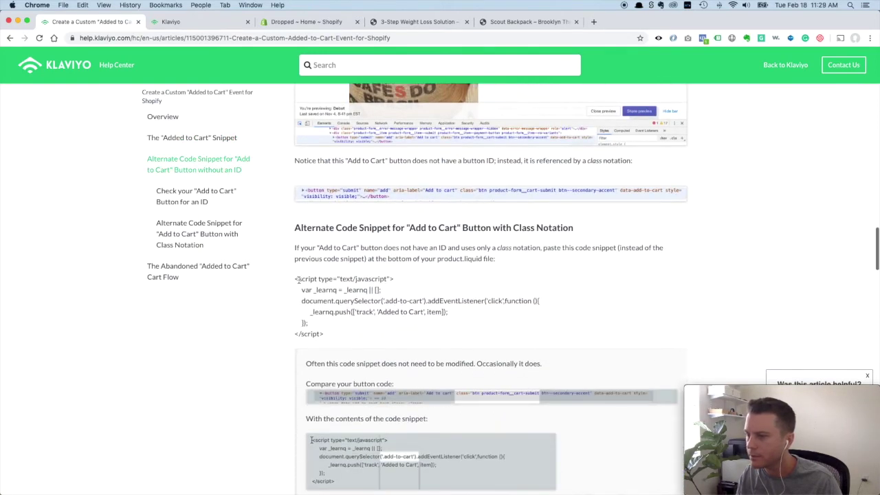
# - Copy the article's alternate snippet for class-notation buttons and check where the snippet belongs in product.liquid
pyautogui.moveTo(297, 280); pyautogui.dragTo(329, 334)
pyautogui.press('super+c')
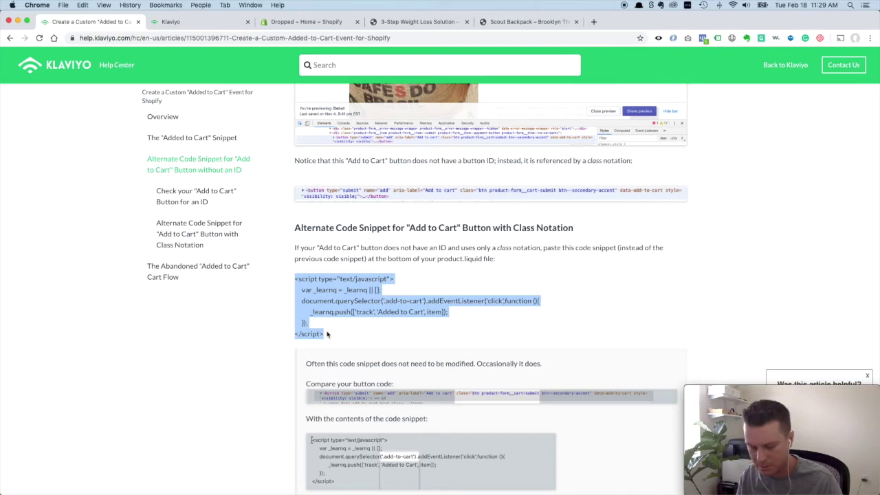
pyautogui.scroll(20, 362, 300)
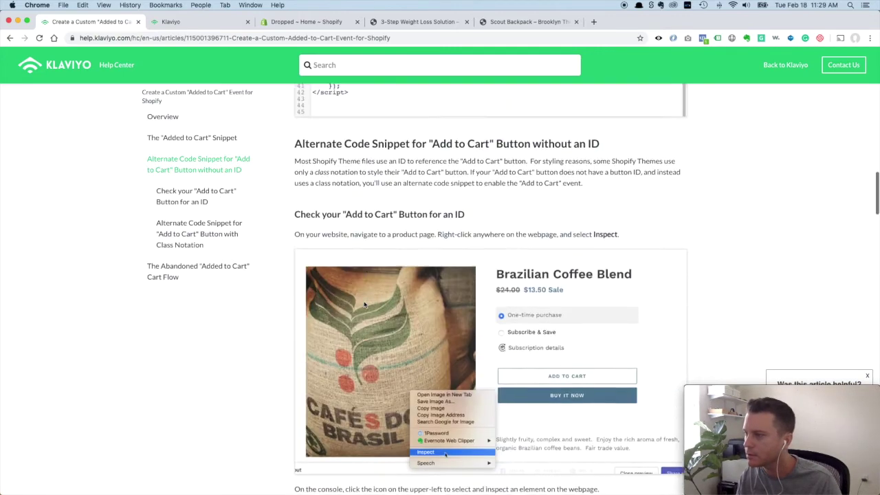
pyautogui.scroll(3, 364, 306)
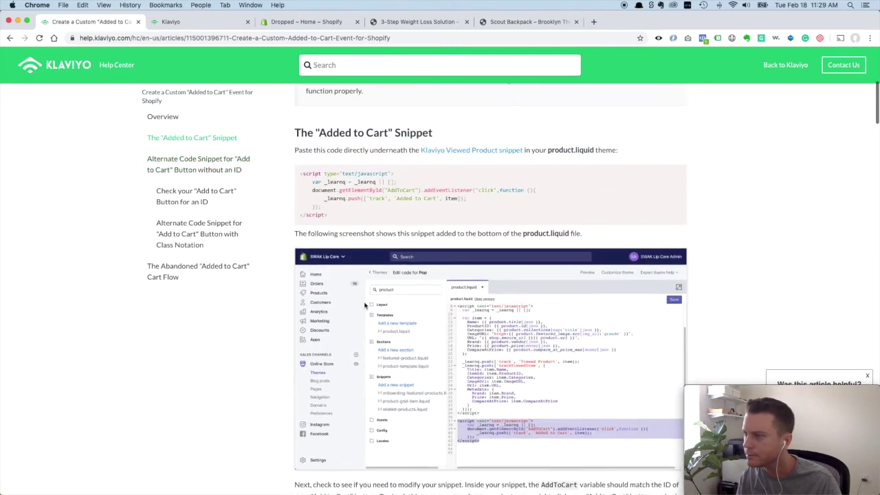
pyautogui.scroll(-2, 373, 220)
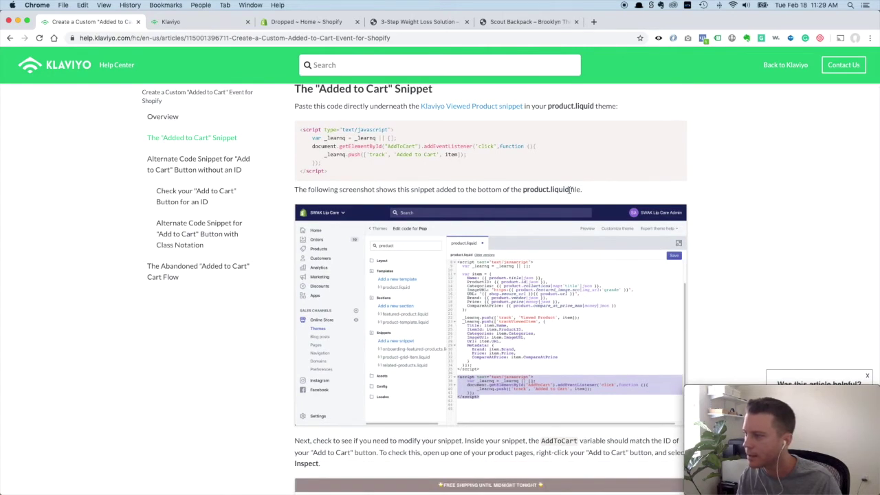
# - Switch to the Shopify admin and open the live Debut theme's code for editing
pyautogui.click(310, 21)
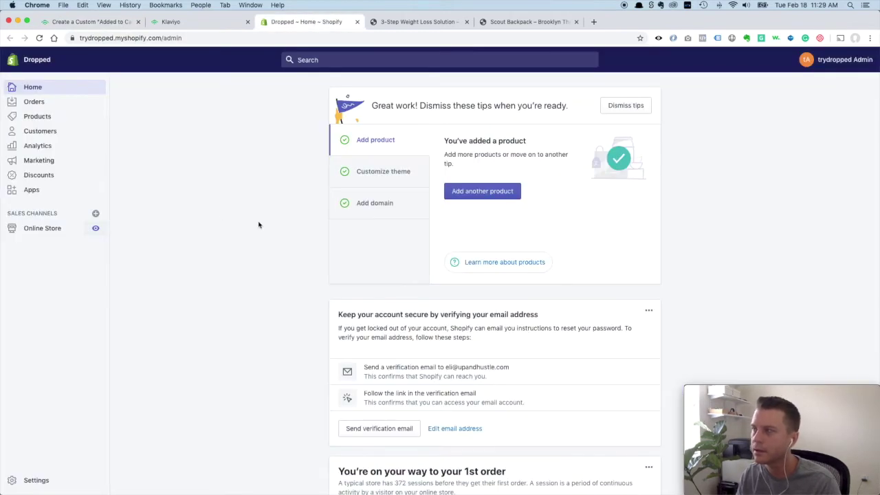
pyautogui.click(40, 230)
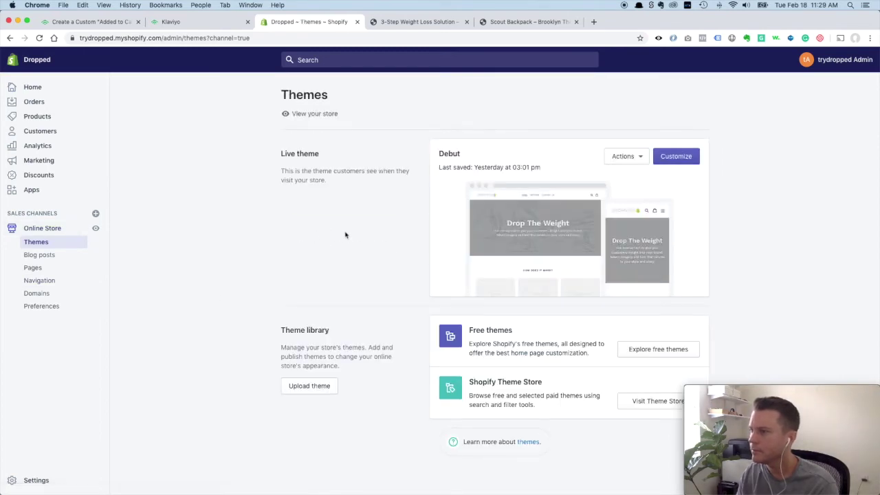
pyautogui.click(638, 157)
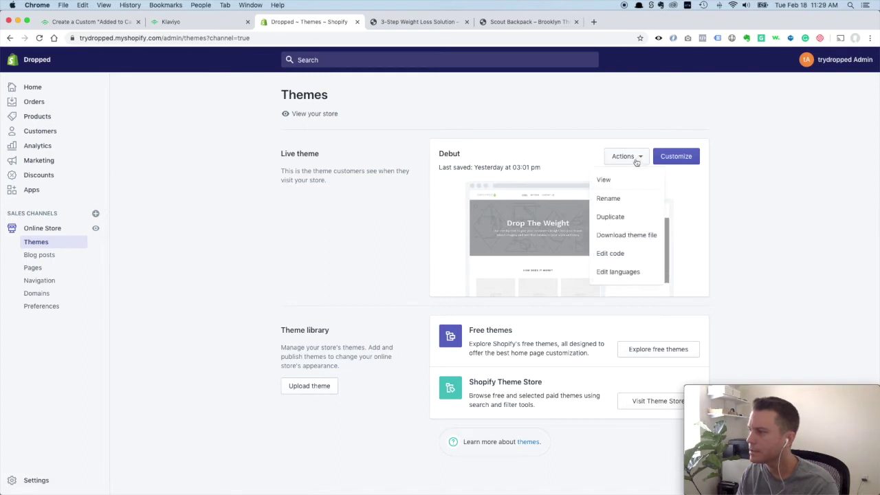
pyautogui.click(611, 253)
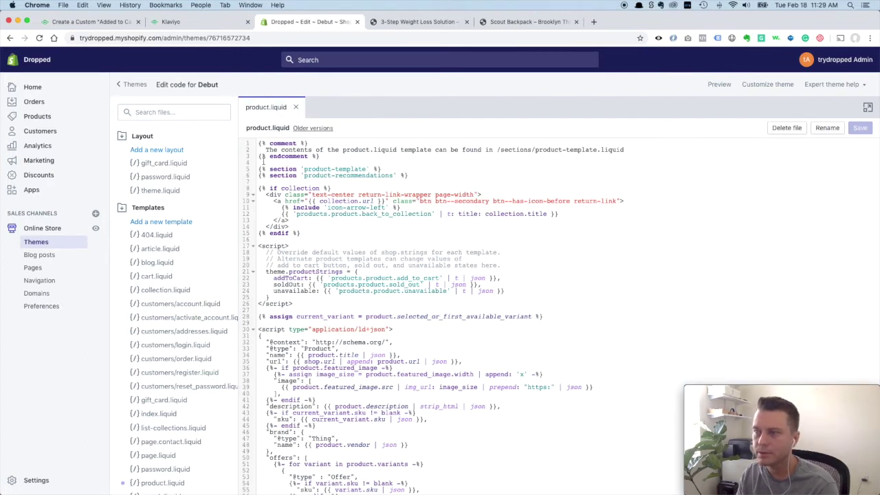
# - Close the file that is already open and open product.liquid from the theme's templates
pyautogui.click(296, 107)
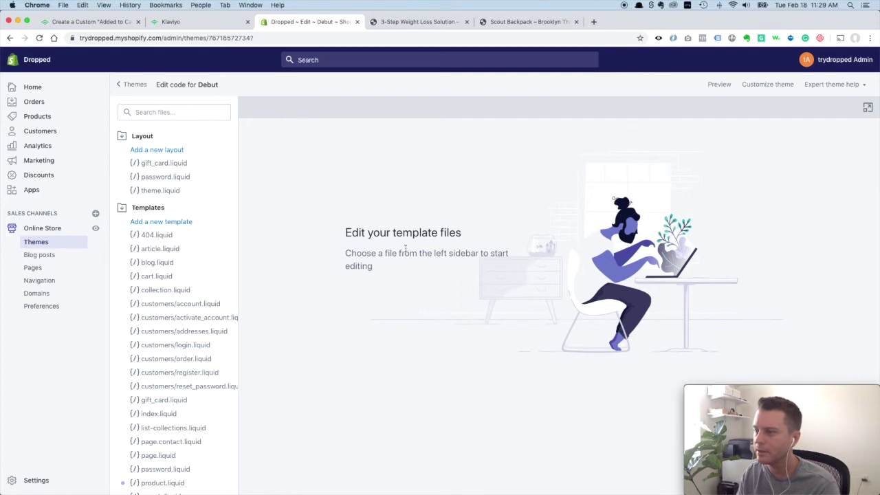
pyautogui.click(145, 112)
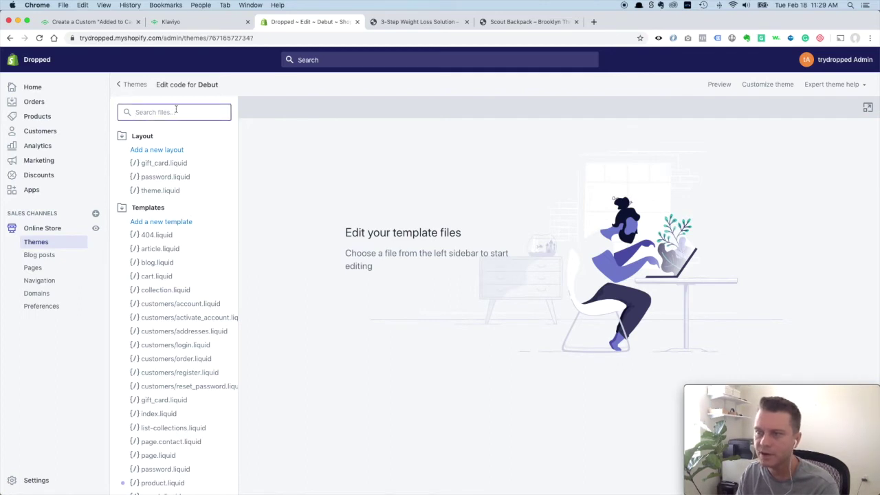
pyautogui.scroll(-3, 176, 362)
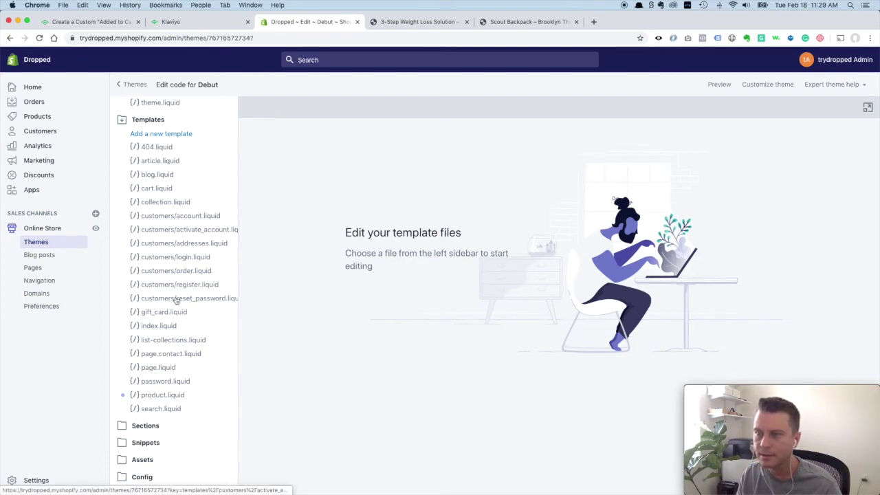
pyautogui.click(162, 395)
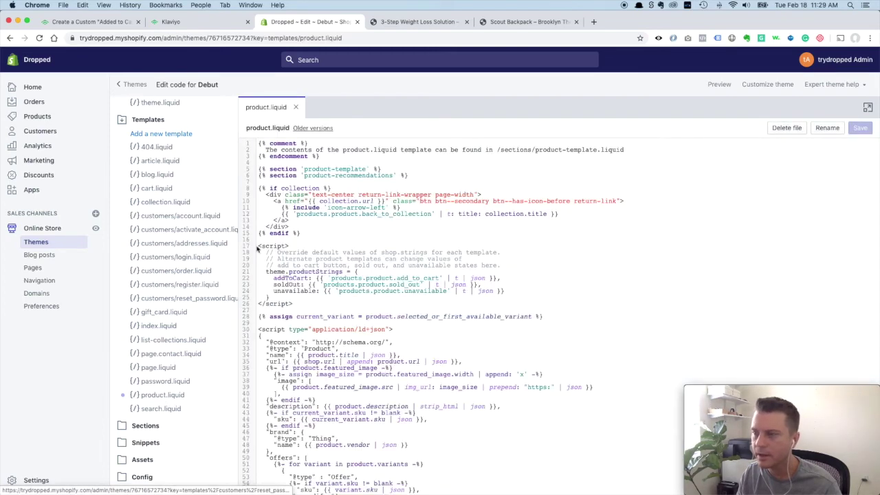
# - Paste the copied Added to Cart snippet below the Viewed Product script at the end of product.liquid
pyautogui.scroll(-5, 342, 331)
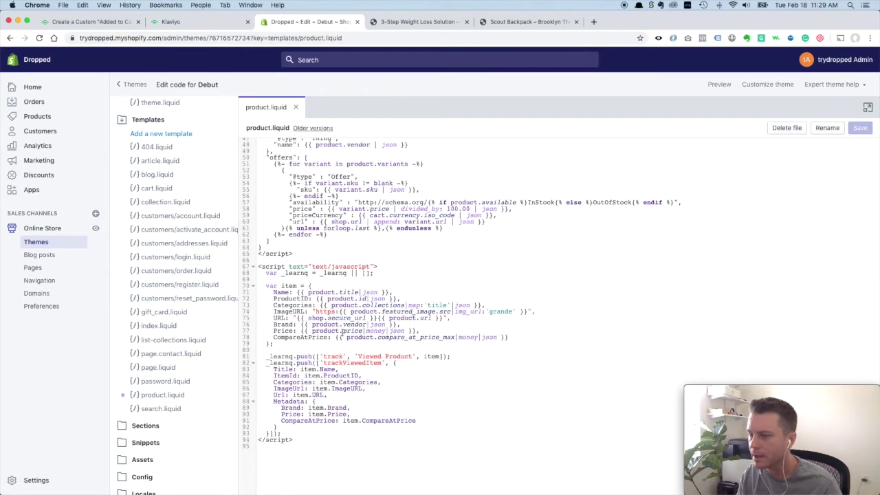
pyautogui.moveTo(289, 266); pyautogui.dragTo(313, 437)
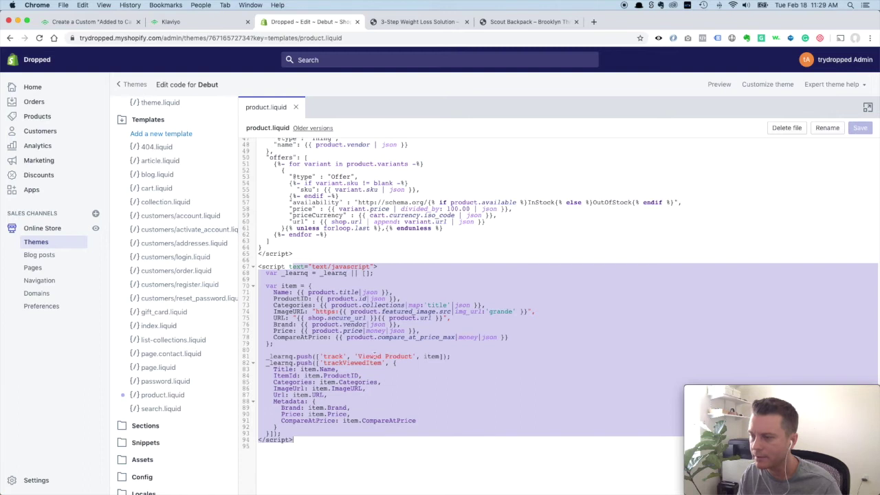
pyautogui.click(309, 441)
pyautogui.press('Return')
pyautogui.press('Return')
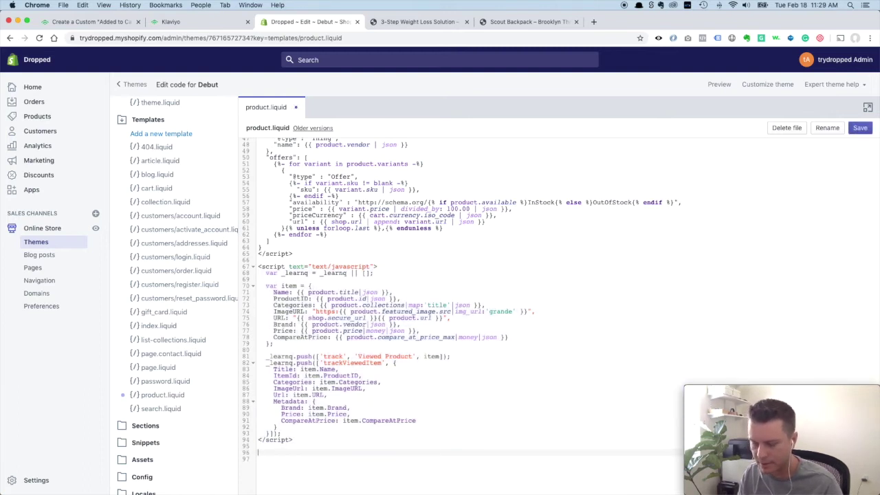
pyautogui.press('super+v')
pyautogui.scroll(-2, 357, 382)
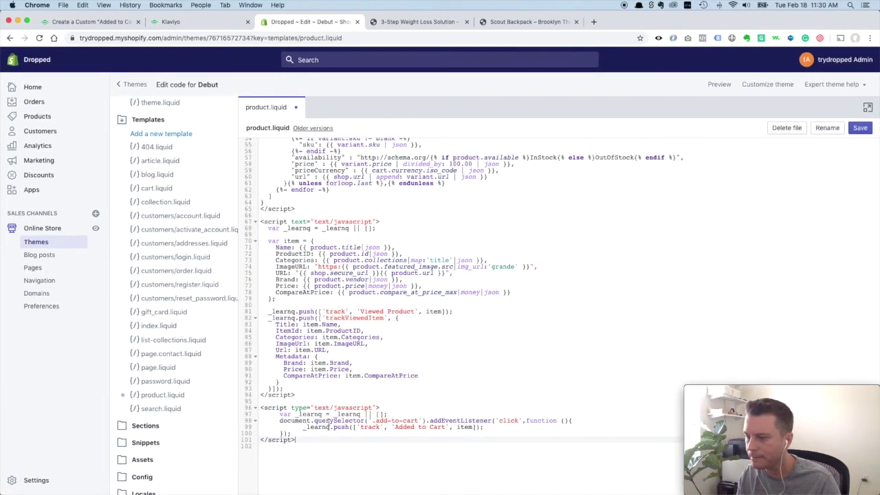
# - Compare the snippet's add-to-cart selector with the 3-Step Weight Loss Solution button and copy its class product-form__cart-submit
pyautogui.moveTo(315, 421); pyautogui.dragTo(420, 420)
pyautogui.click(382, 427)
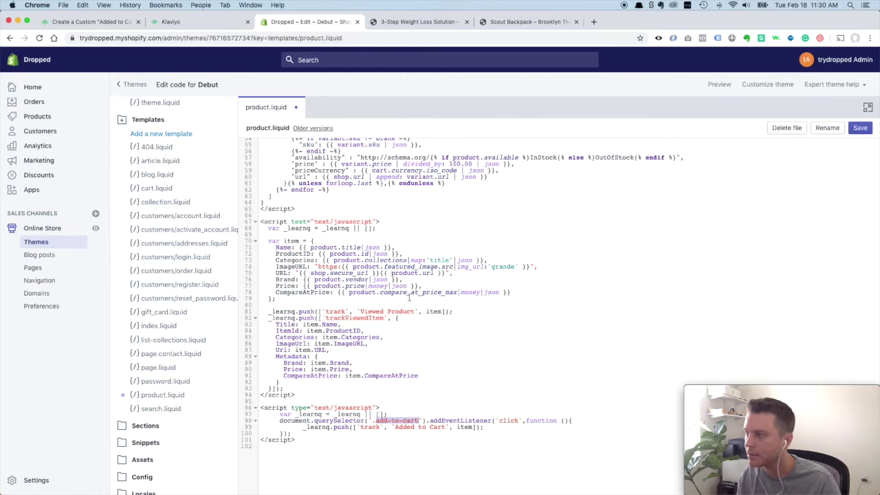
pyautogui.click(409, 22)
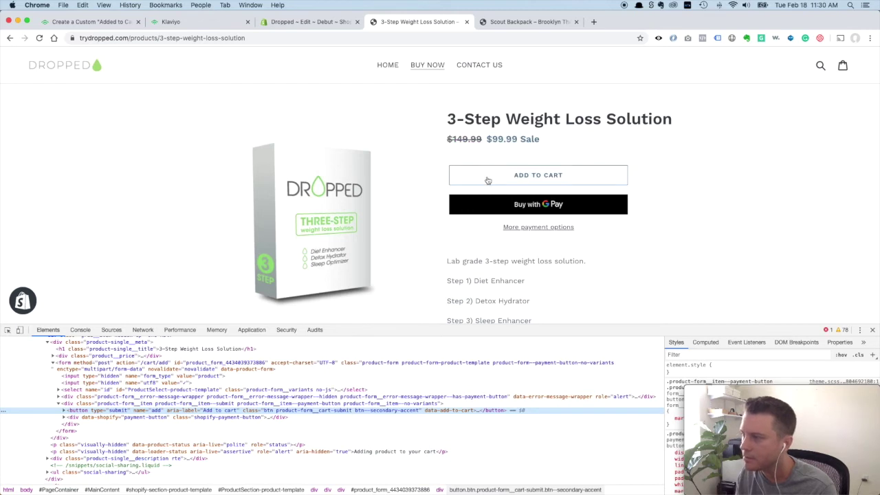
pyautogui.doubleClick(276, 411)
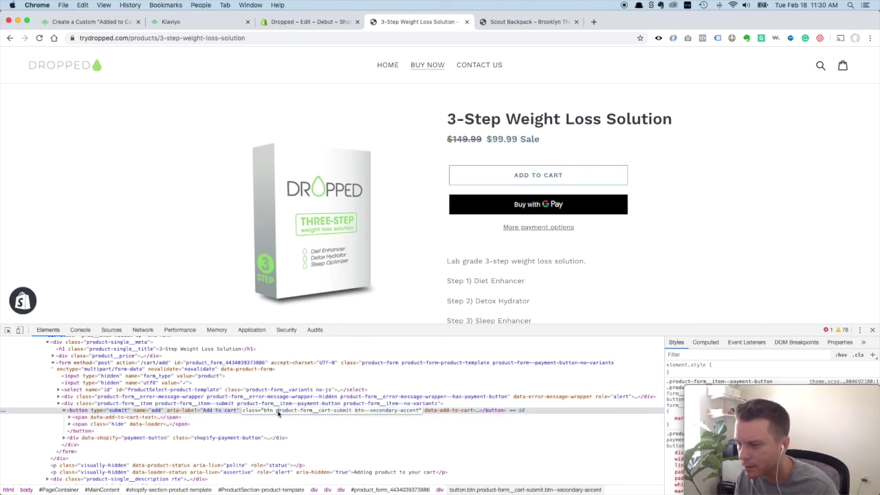
pyautogui.moveTo(279, 412); pyautogui.dragTo(345, 411)
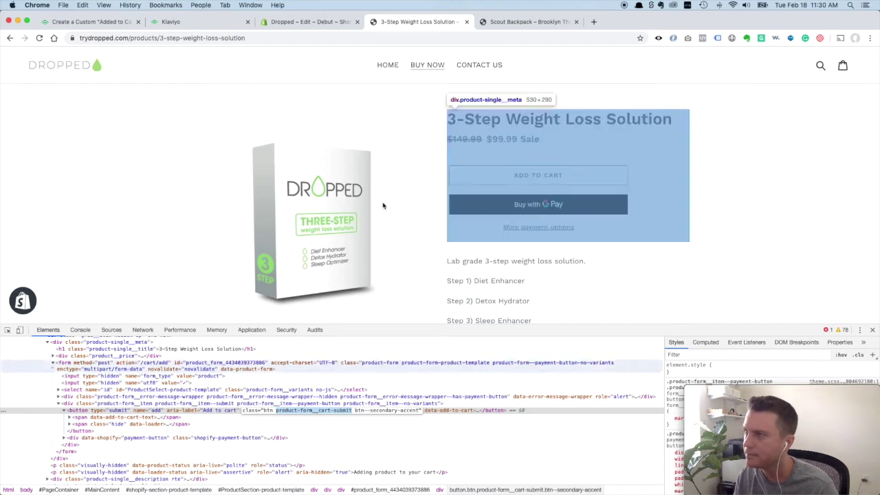
# - Replace add-to-cart in the pasted snippet's querySelector with product-form__cart-submit, keeping the leading dot
pyautogui.click(300, 23)
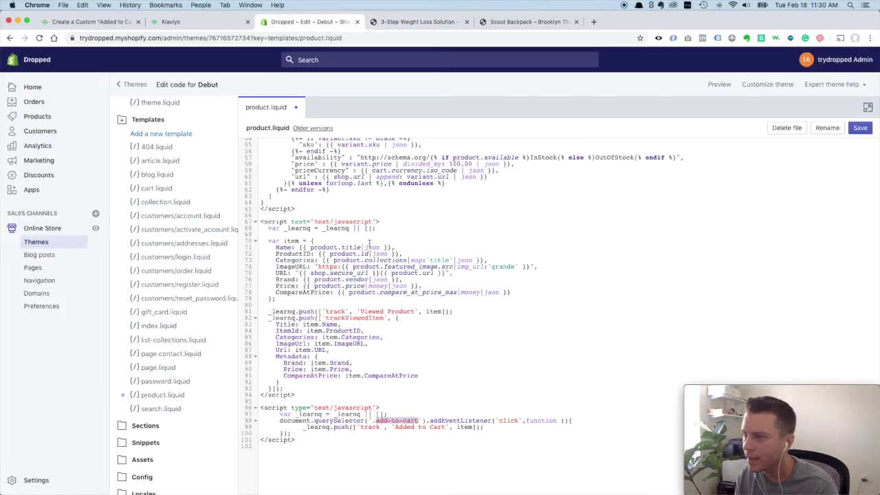
pyautogui.click(386, 420)
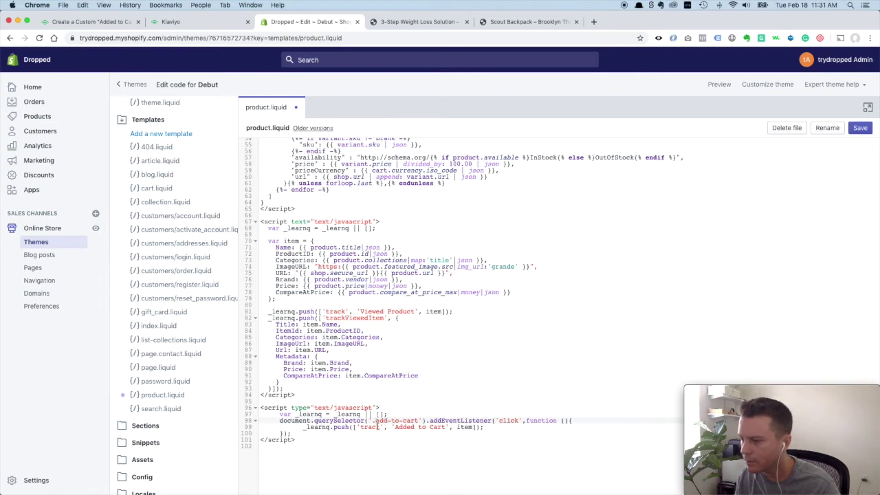
pyautogui.moveTo(376, 420); pyautogui.dragTo(400, 421)
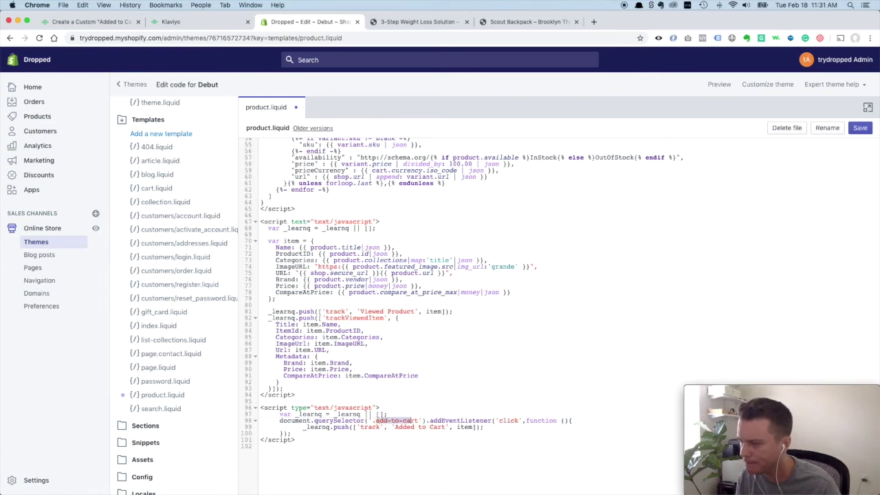
pyautogui.press('BackSpace')
pyautogui.write('product-form__cart-submit')
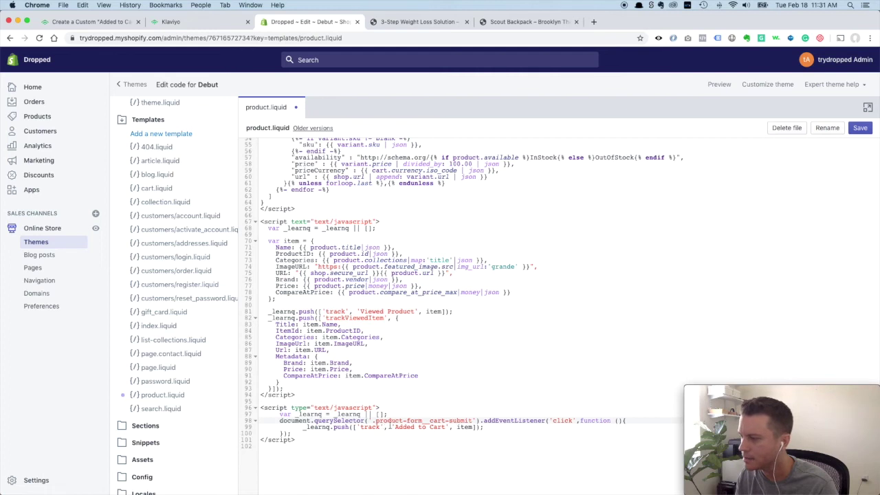
# - Check the edited selector and its click event in the snippet, and save product.liquid
pyautogui.click(478, 420)
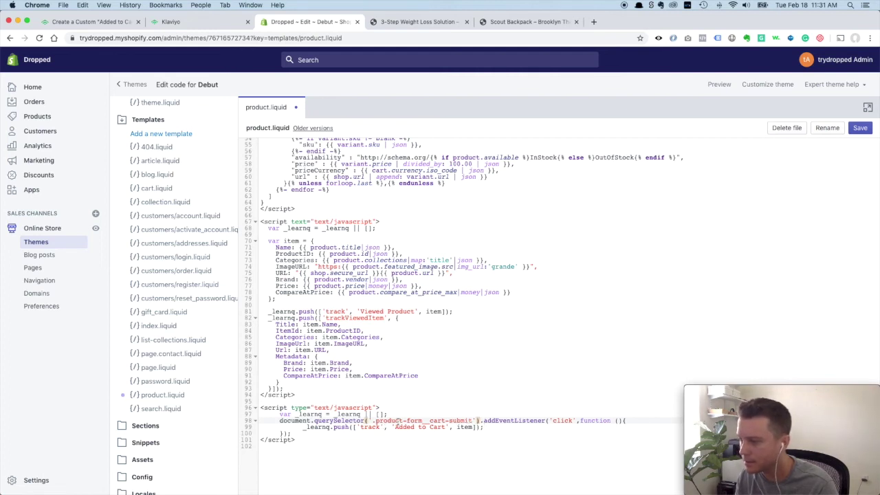
pyautogui.click(400, 420)
pyautogui.moveTo(376, 420); pyautogui.dragTo(472, 421)
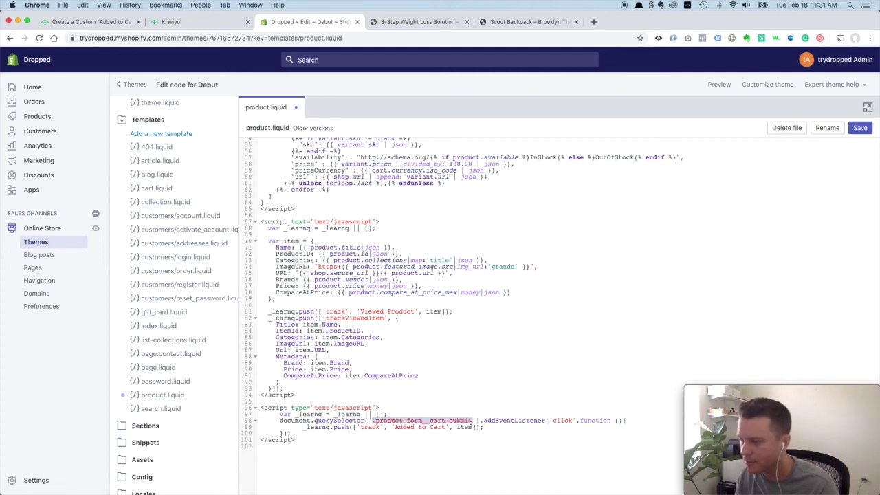
pyautogui.doubleClick(558, 420)
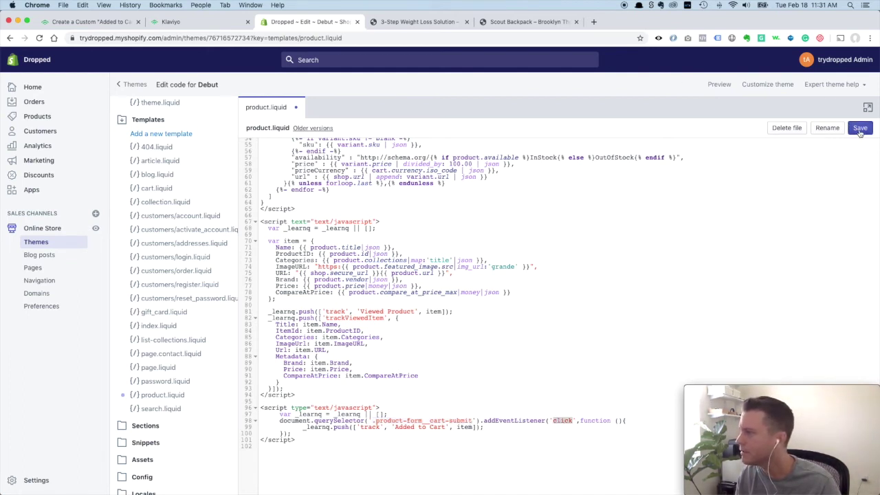
pyautogui.click(859, 130)
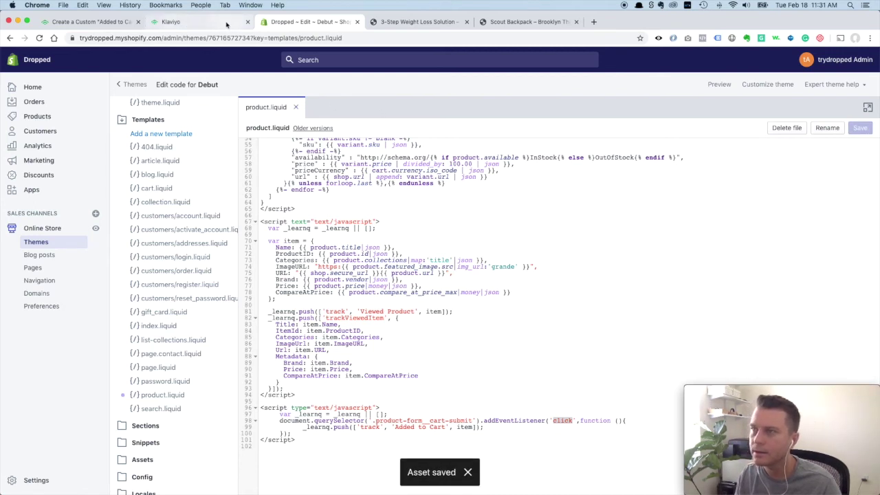
# - Return to the Klaviyo article and review the default Added to Cart snippet that references the button by ID
pyautogui.click(87, 23)
pyautogui.scroll(1, 303, 172)
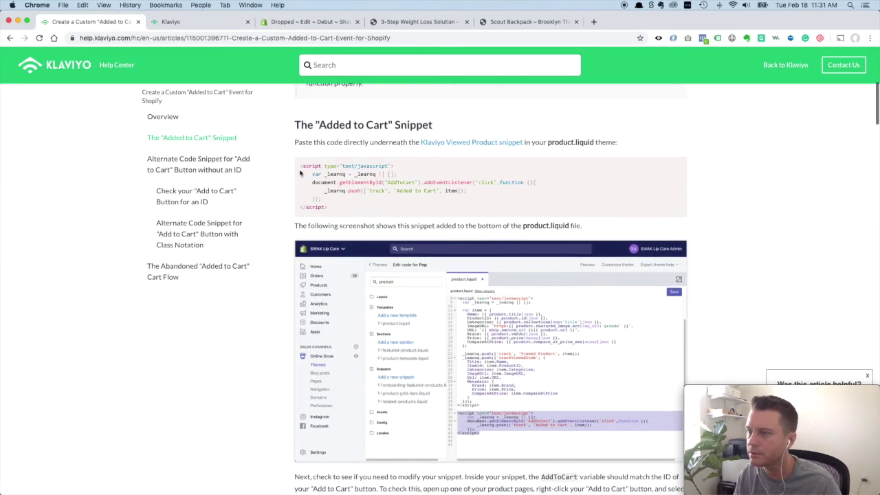
pyautogui.moveTo(301, 166); pyautogui.dragTo(355, 204)
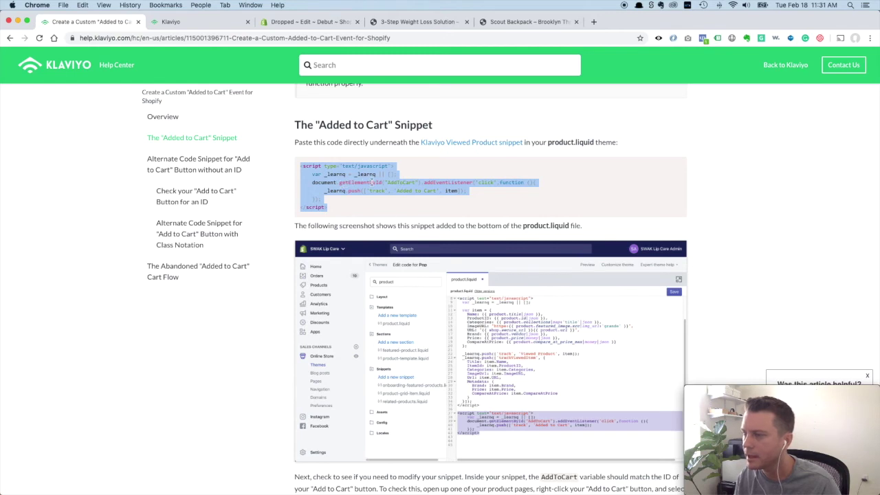
pyautogui.click(378, 182)
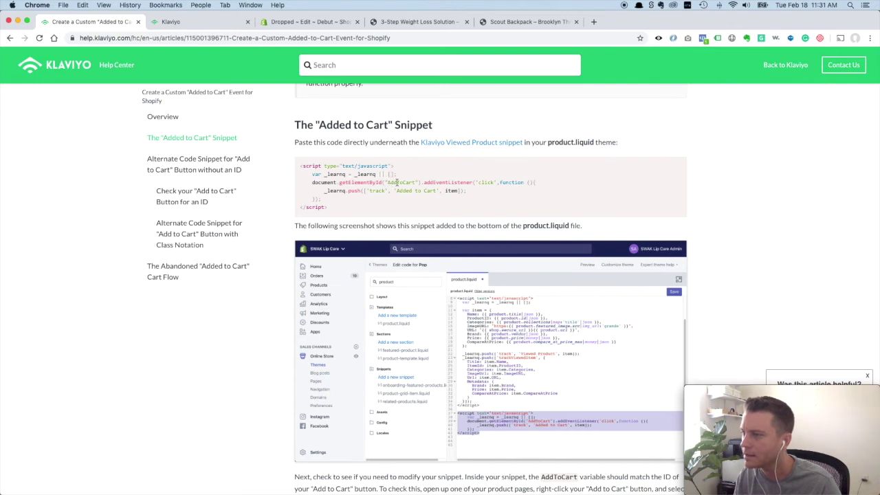
# - Examine the Scout Backpack Add to Cart button's ID and compare it with AddToCart in the article's default snippet
pyautogui.click(503, 26)
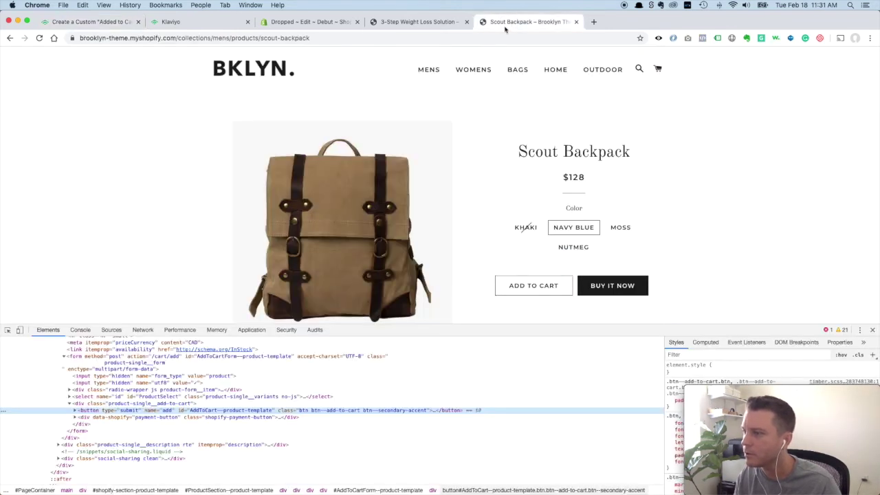
pyautogui.click(196, 412)
pyautogui.doubleClick(192, 411)
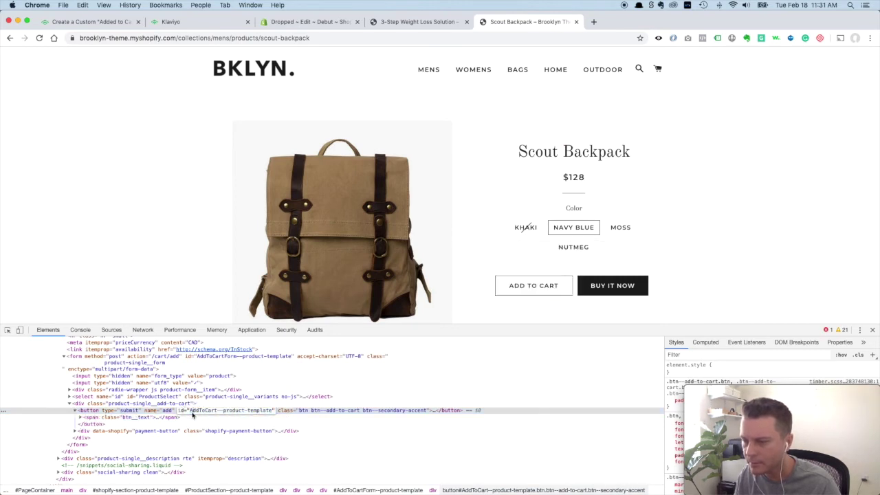
pyautogui.press('Escape')
pyautogui.moveTo(190, 410); pyautogui.dragTo(259, 410)
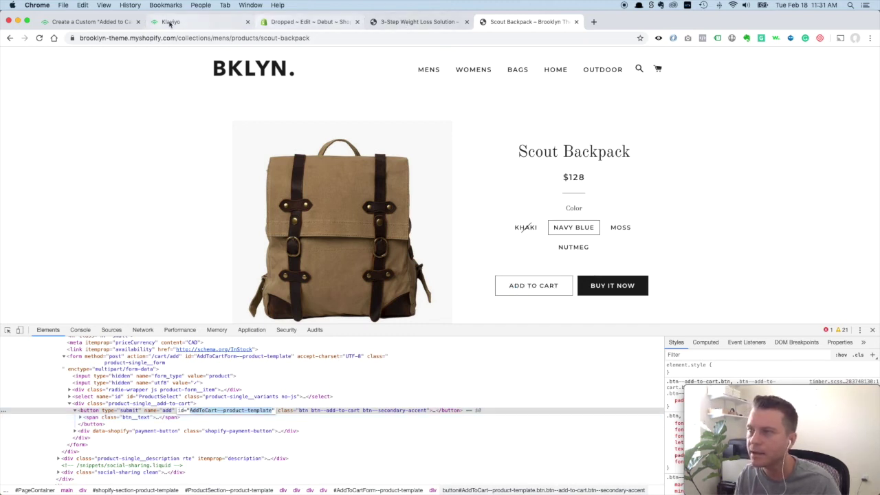
pyautogui.click(110, 22)
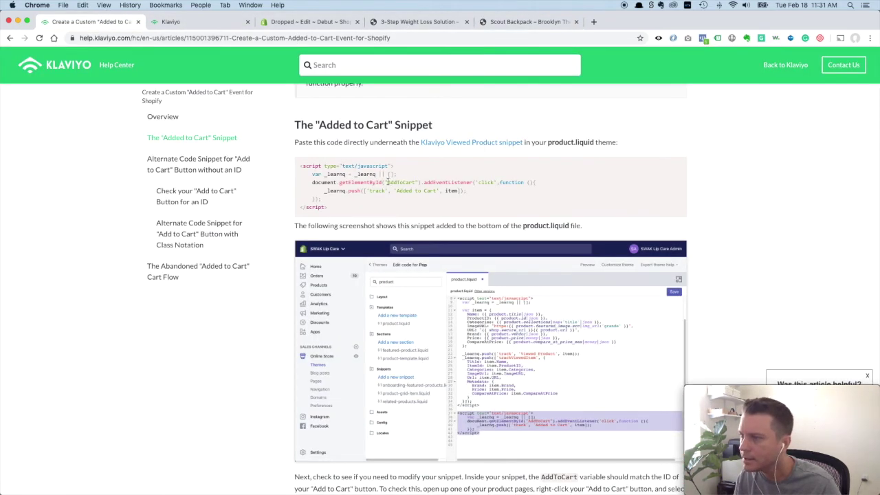
# - Compare the AddToCart ID in the article's default snippet with the querySelector snippet in the theme's product.liquid
pyautogui.moveTo(387, 182); pyautogui.dragTo(415, 186)
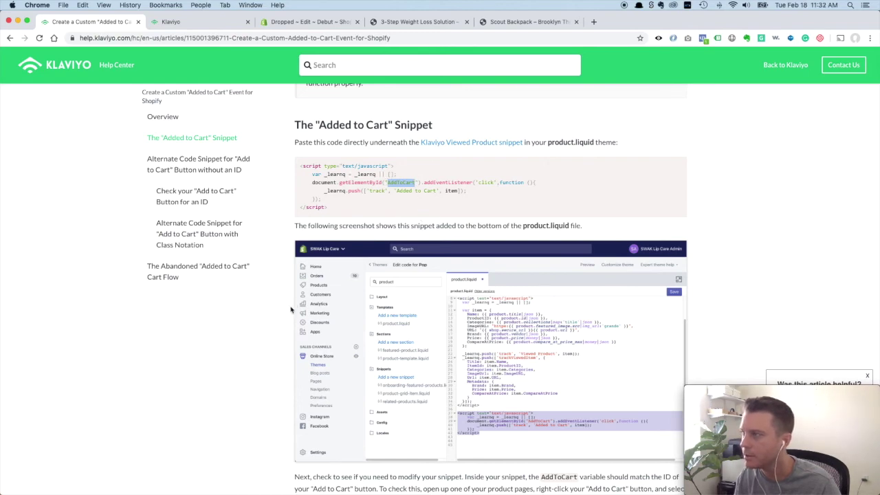
pyautogui.click(302, 22)
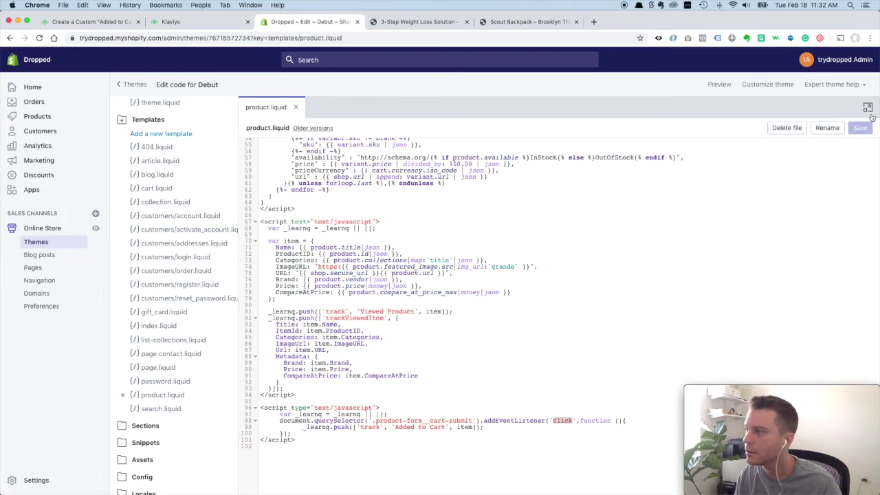
pyautogui.click(196, 24)
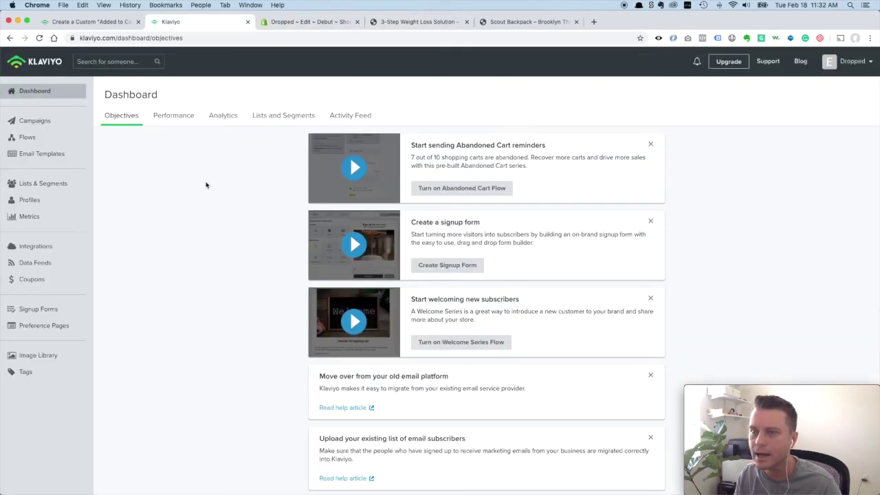
# - Reload the 3-Step Weight Loss Solution product page on the storefront and add the product to the cart as a test
pyautogui.click(413, 23)
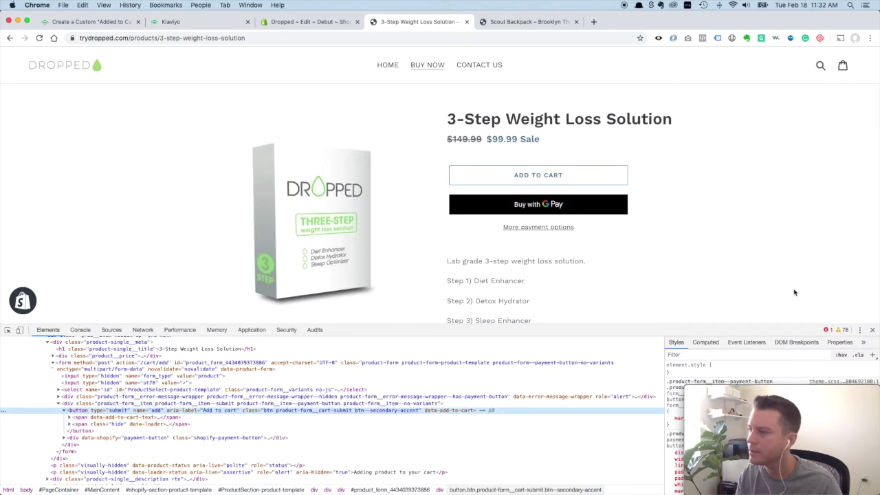
pyautogui.click(39, 38)
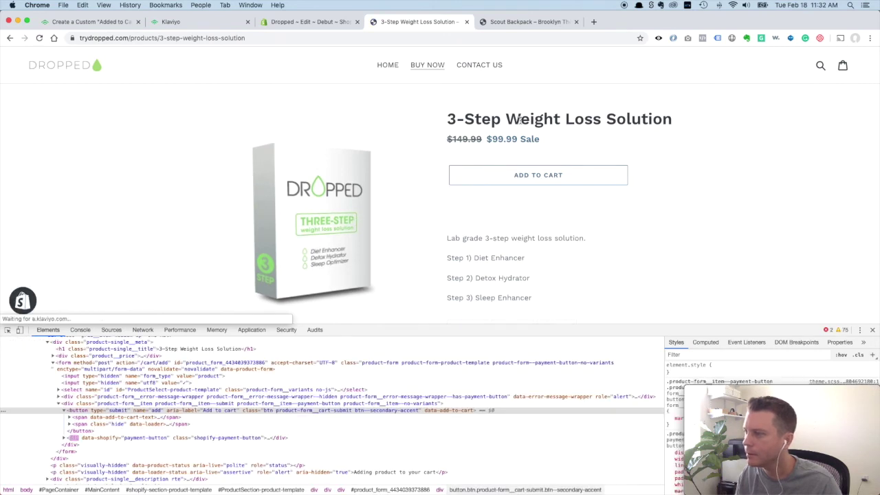
pyautogui.click(477, 176)
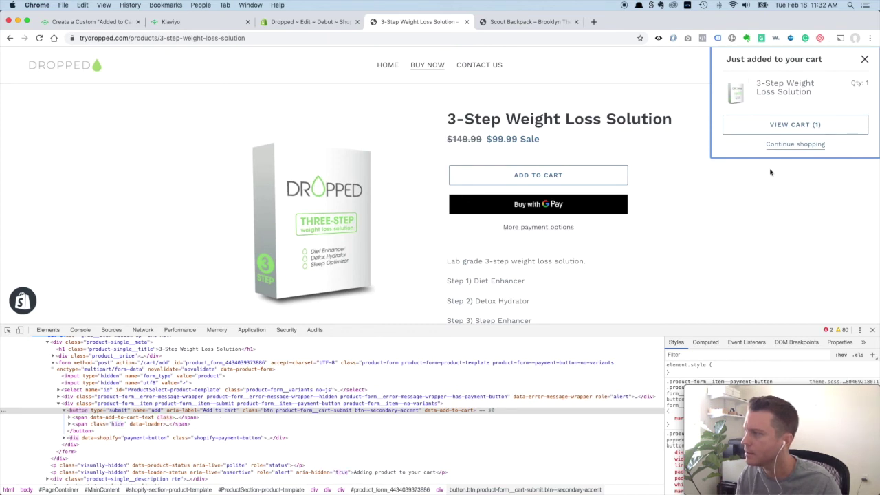
# - Switch to Klaviyo, open the Added to Cart metric's activity feed and expand the newest event's details
pyautogui.click(96, 21)
pyautogui.click(171, 22)
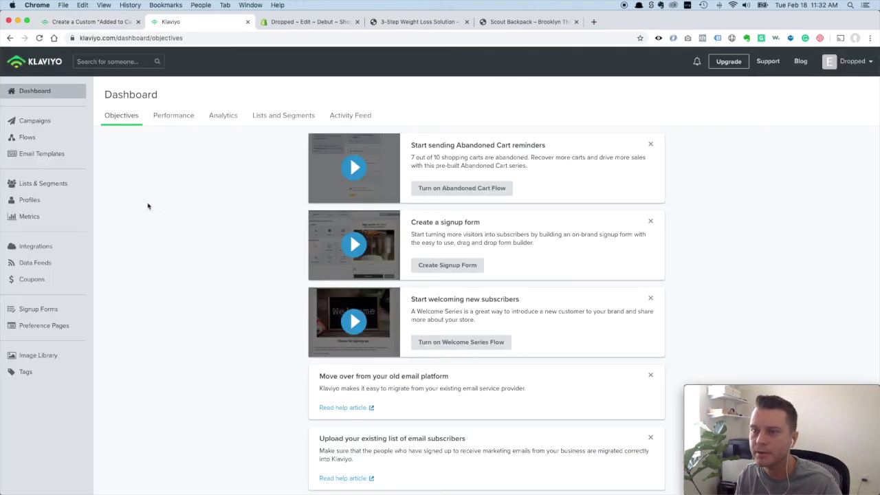
pyautogui.click(35, 220)
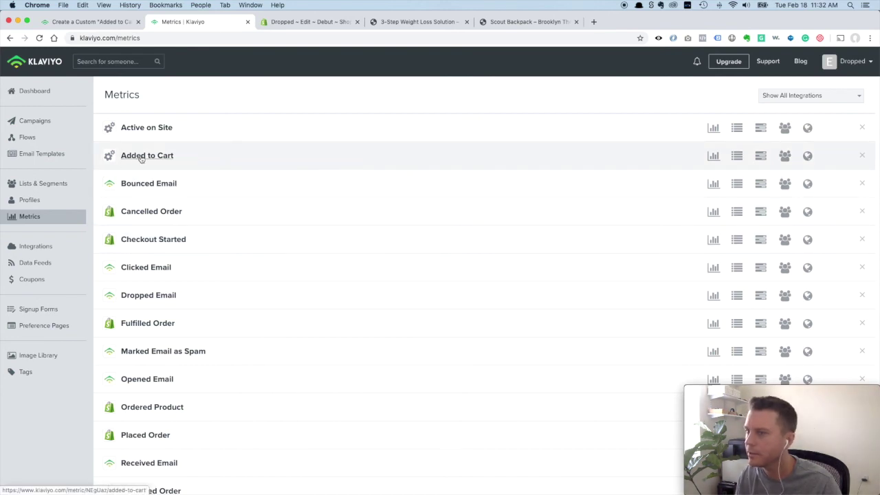
pyautogui.click(142, 159)
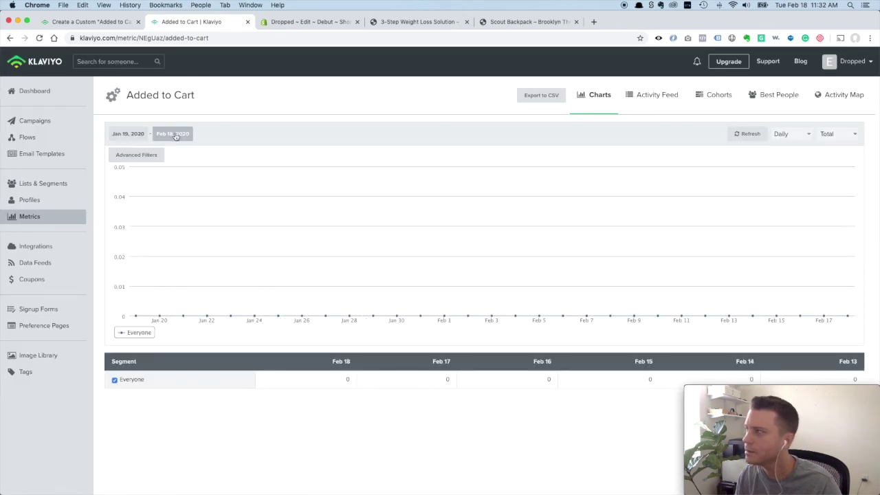
pyautogui.click(653, 94)
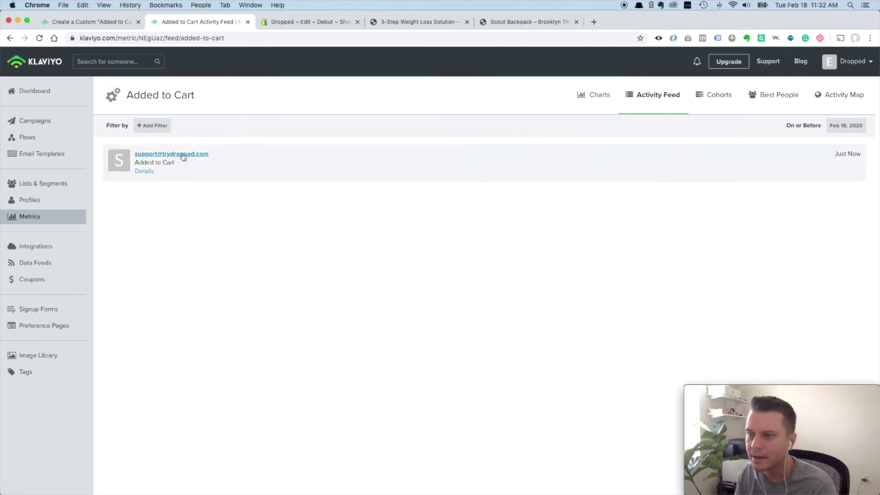
pyautogui.click(145, 171)
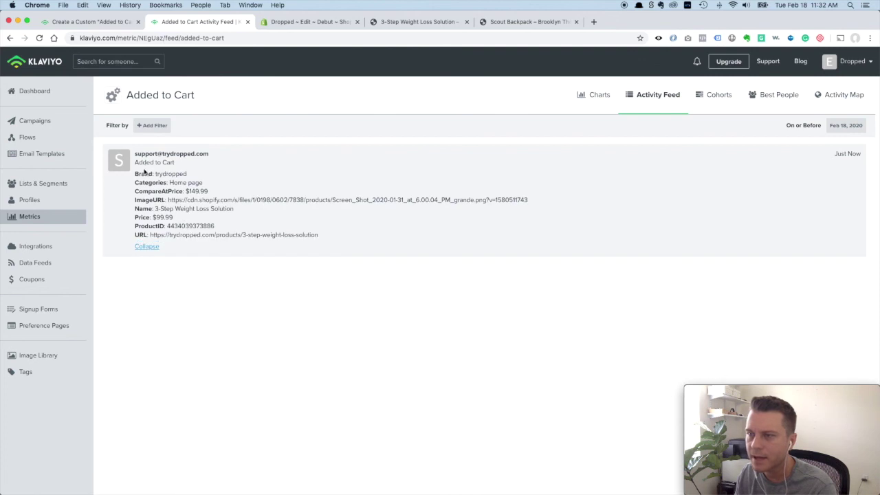